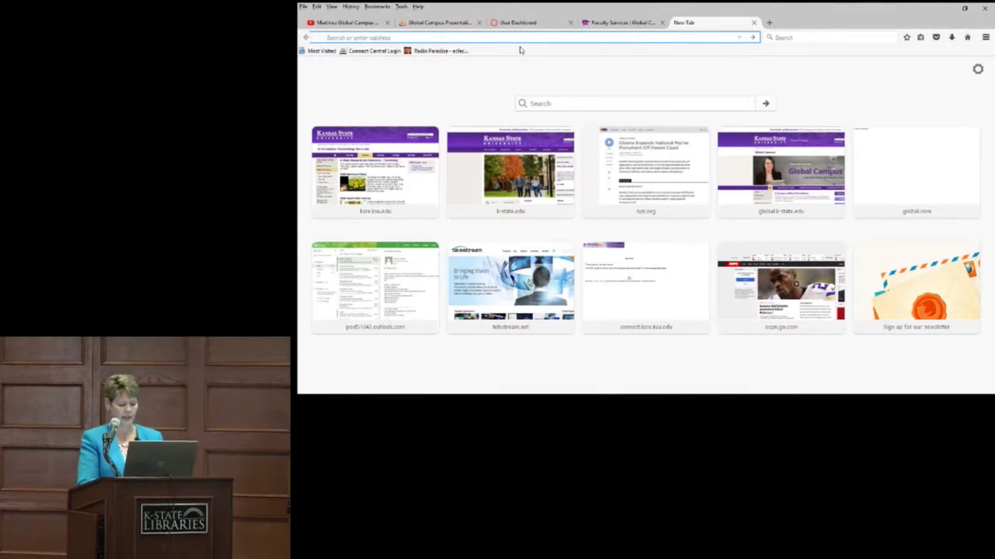
Step: Clear a mistyped address and load todaysmeet.com in the new Firefox tab
type("yof")
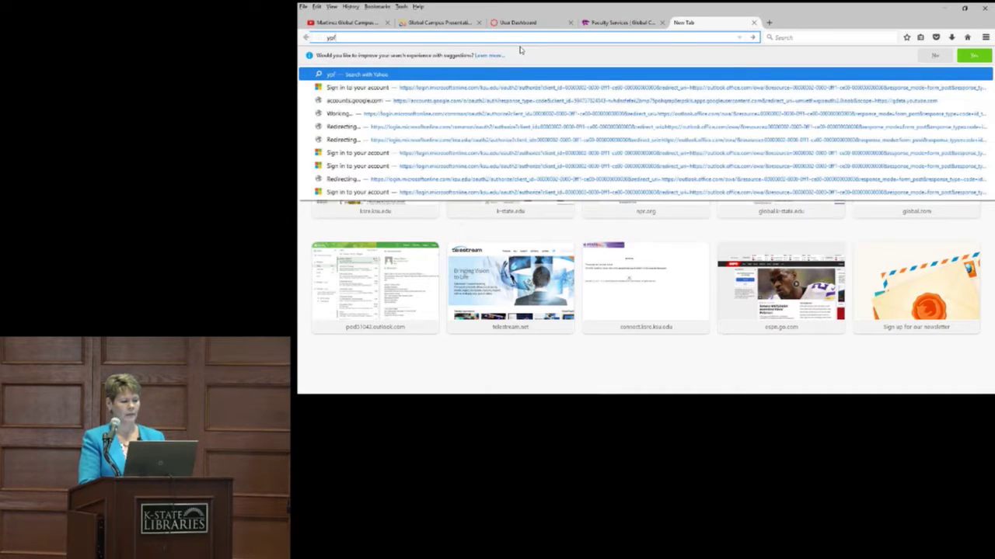
key("BackSpace")
key("BackSpace")
key("BackSpace")
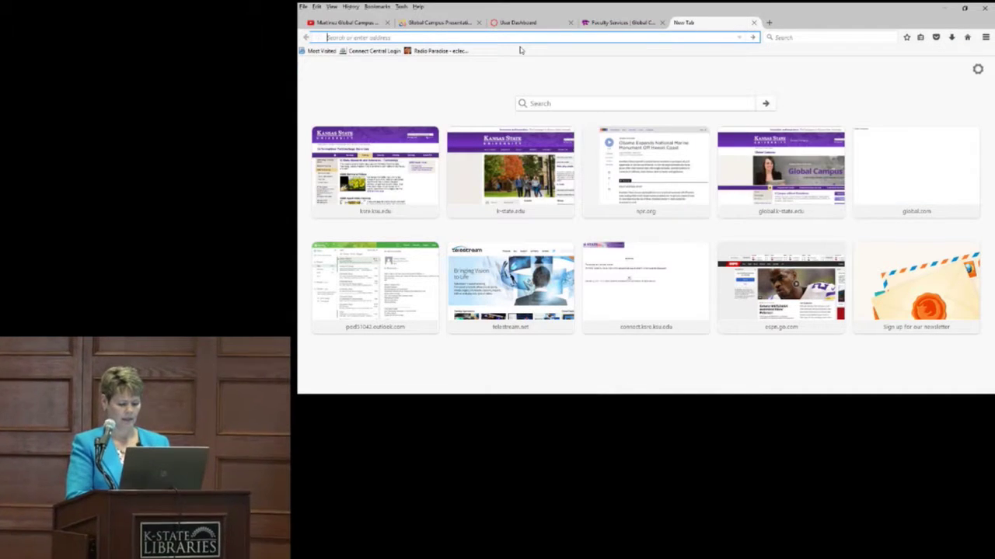
type("to")
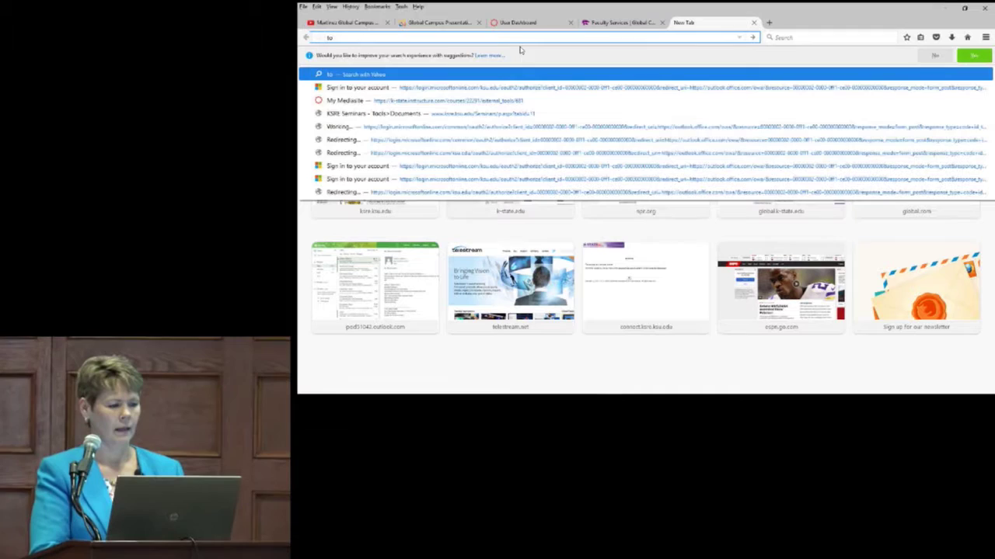
type("day")
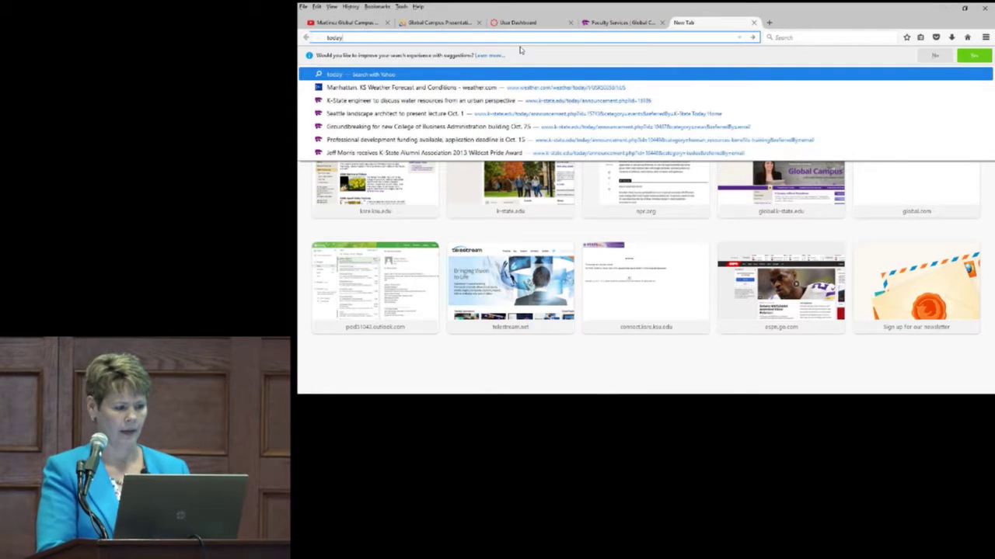
type("smeet.c")
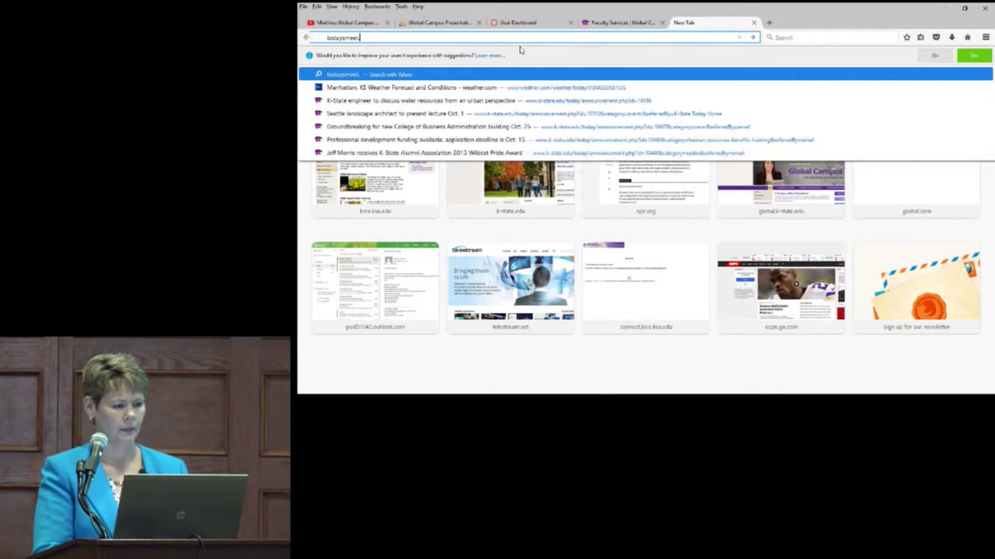
type("o")
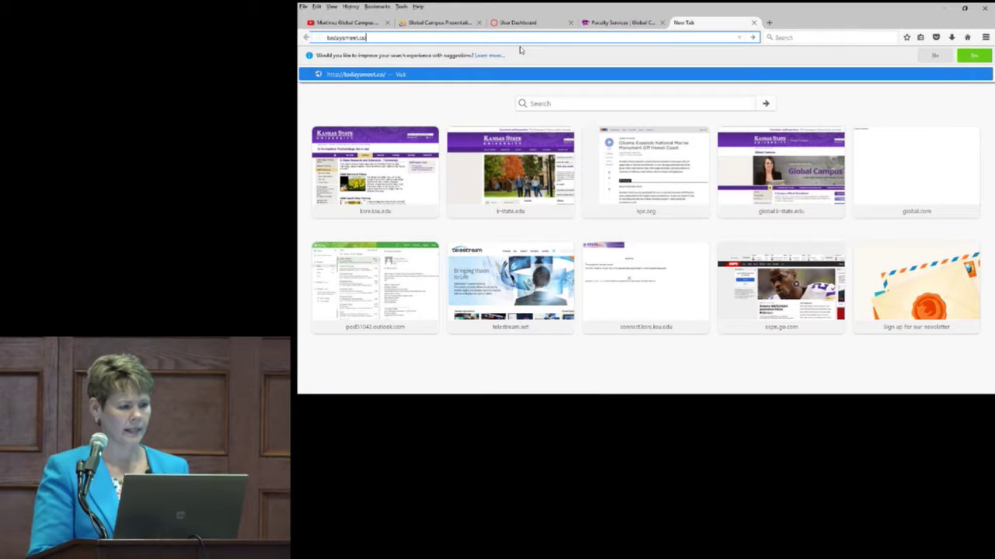
type("m")
key("Return")
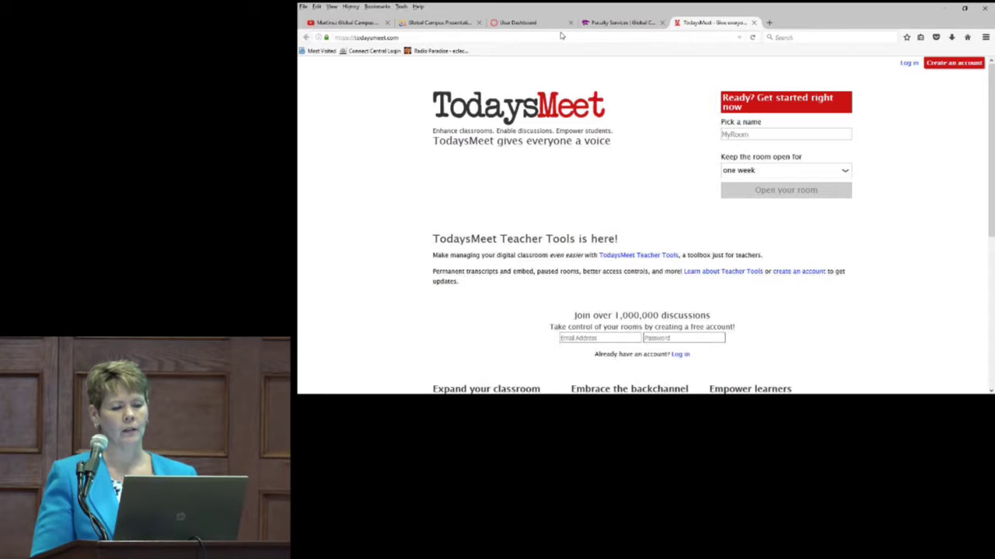
Step: Switch to the Canvas User Dashboard browser tab
left_click(555, 28)
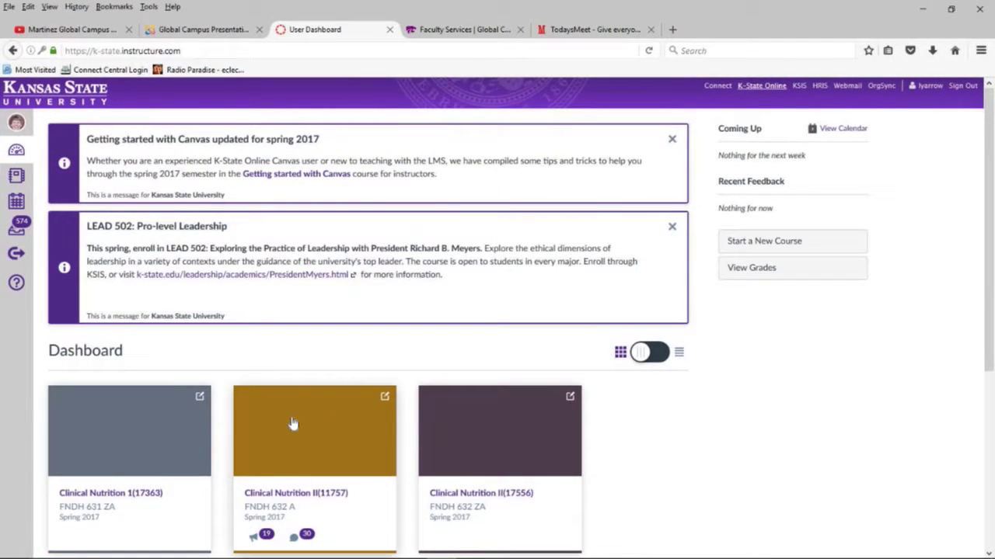
Step: From the All Courses list, open Clinical Nutrition 1(17677) to its HN 631 ZA Modules page
left_click(14, 156)
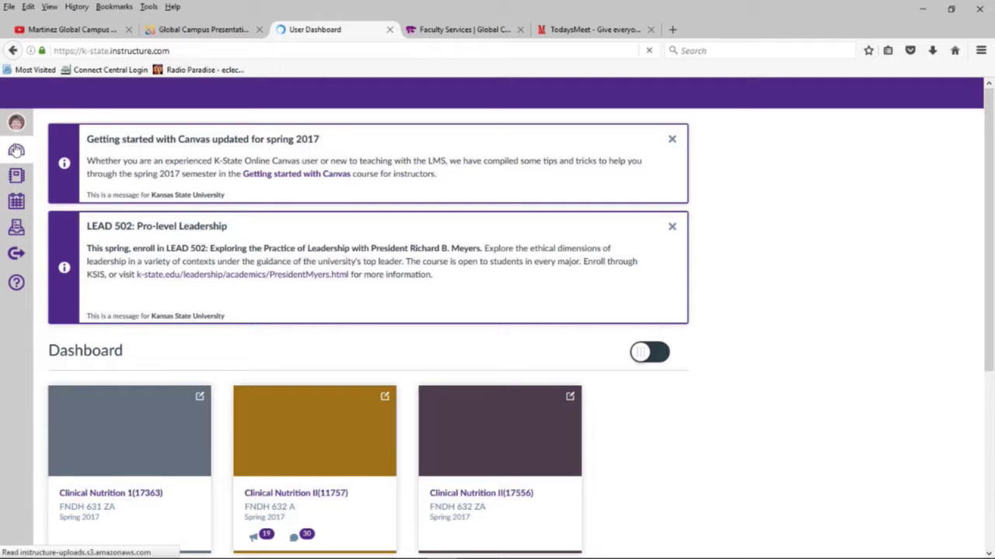
right_click(13, 146)
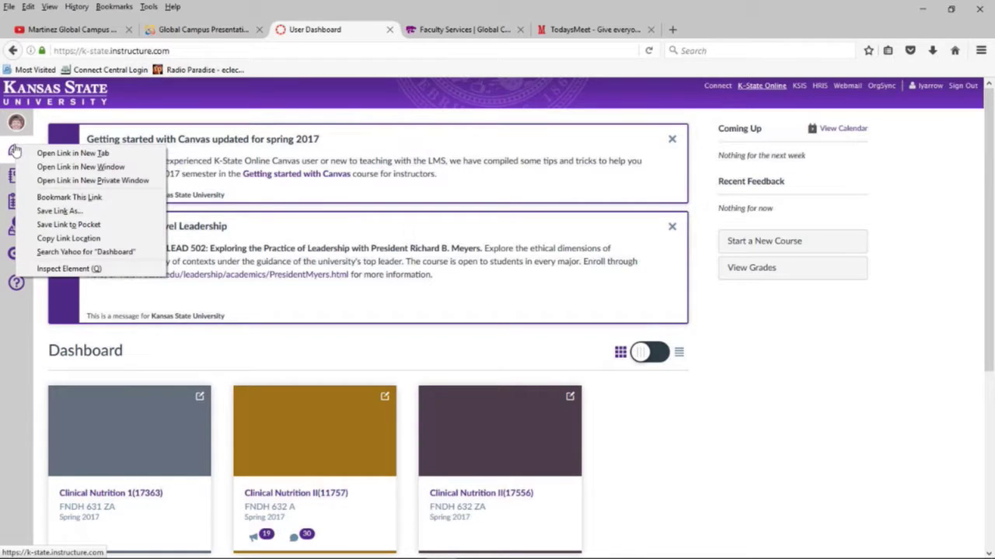
left_click(16, 175)
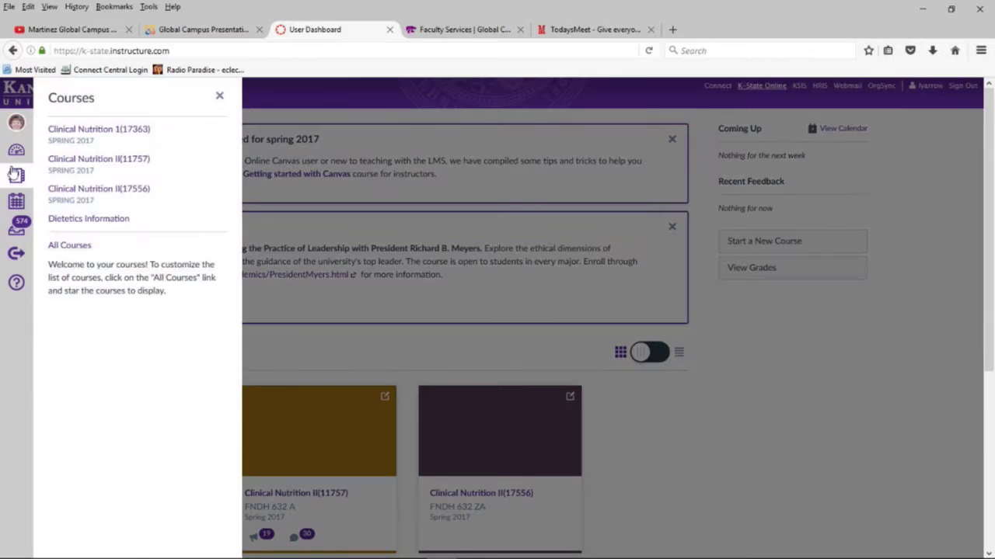
left_click(15, 174)
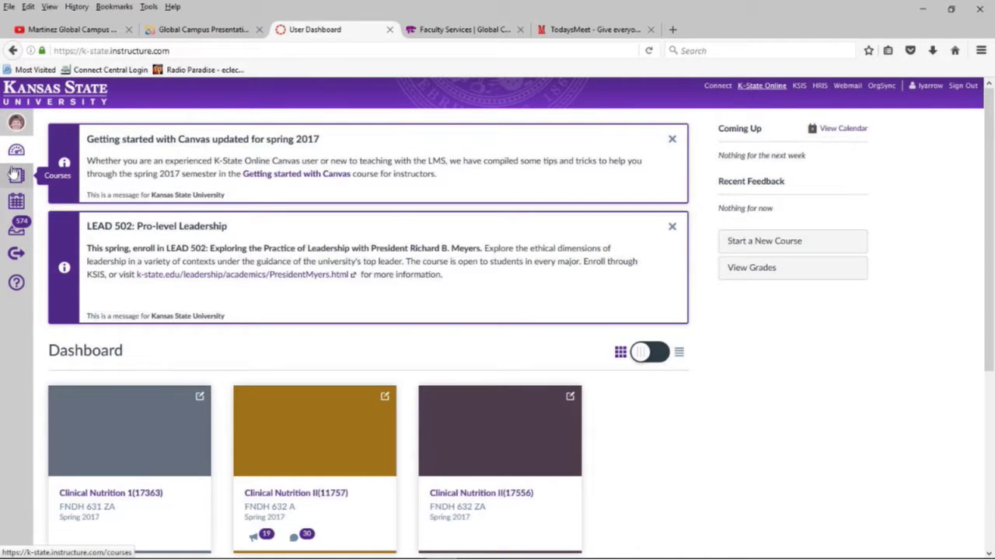
left_click(16, 174)
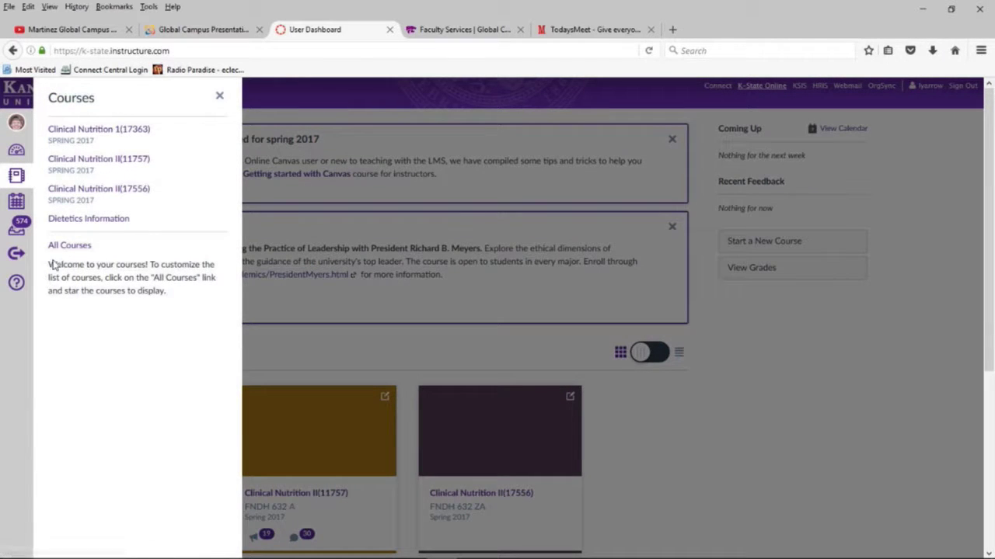
left_click(65, 247)
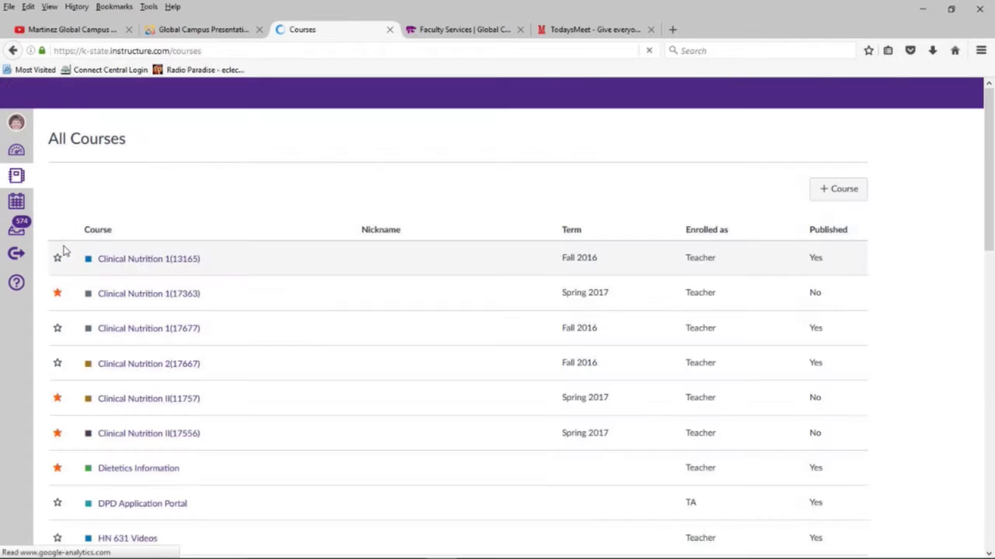
left_click_drag(150, 266, 160, 294)
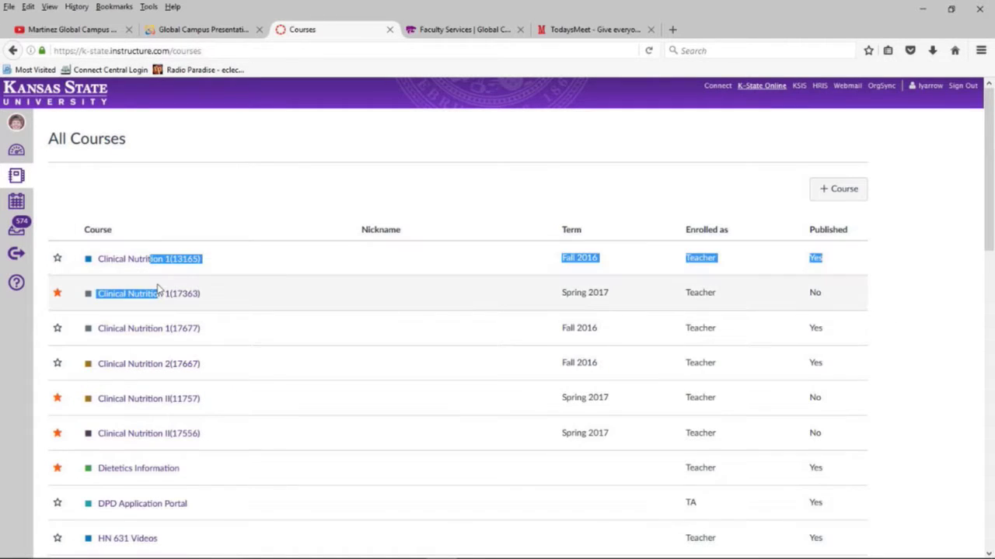
left_click(146, 329)
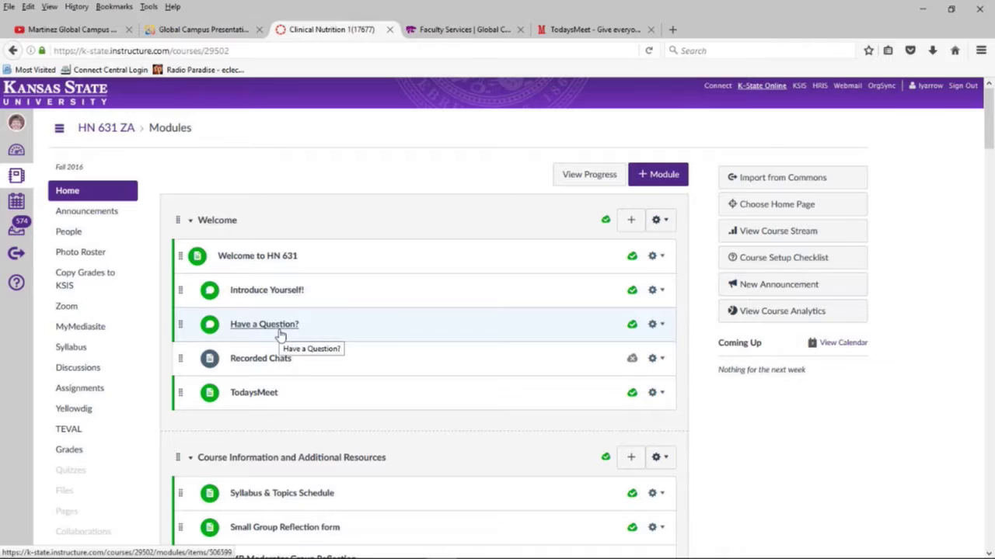
left_click(257, 393)
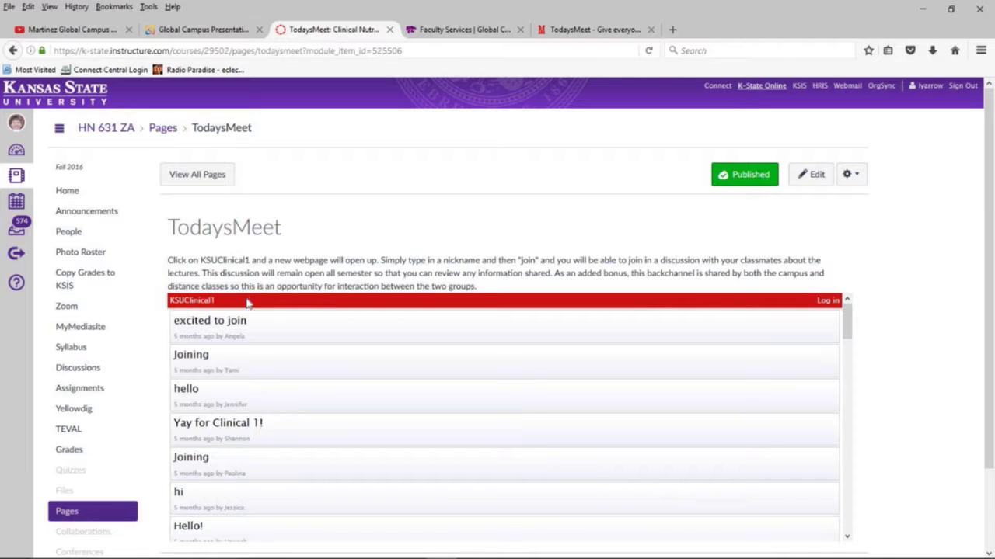
scroll(251, 347, "down", 8)
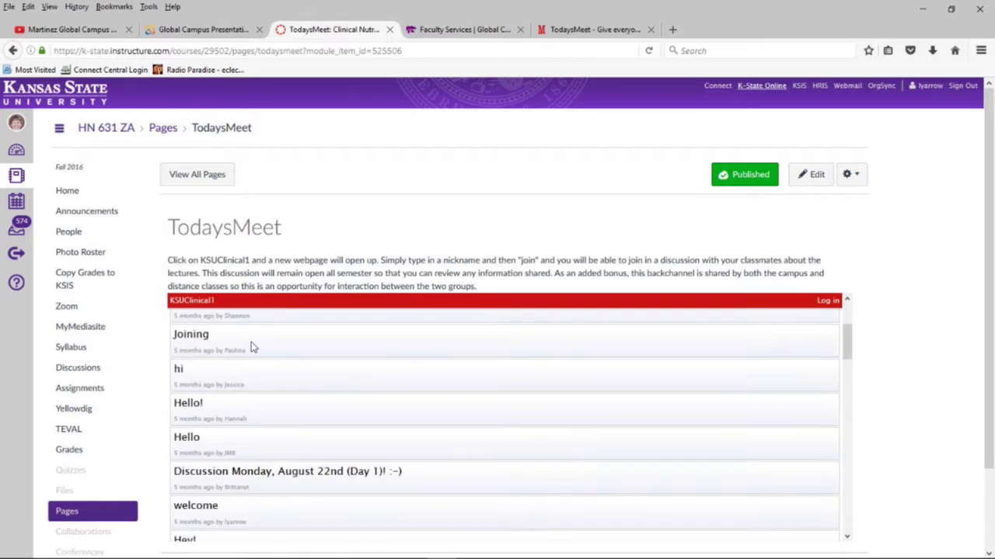
scroll(251, 348, "down", 10)
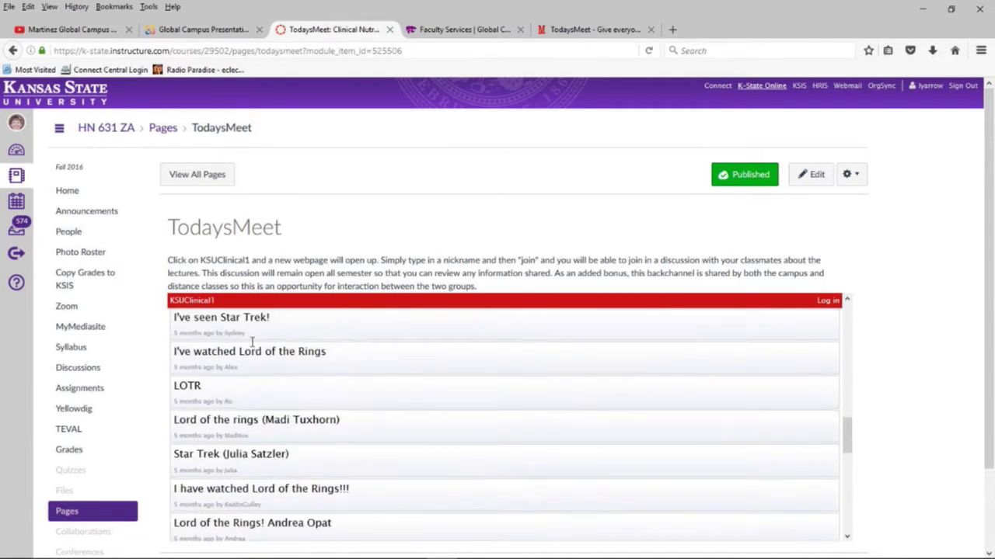
scroll(251, 342, "down", 10)
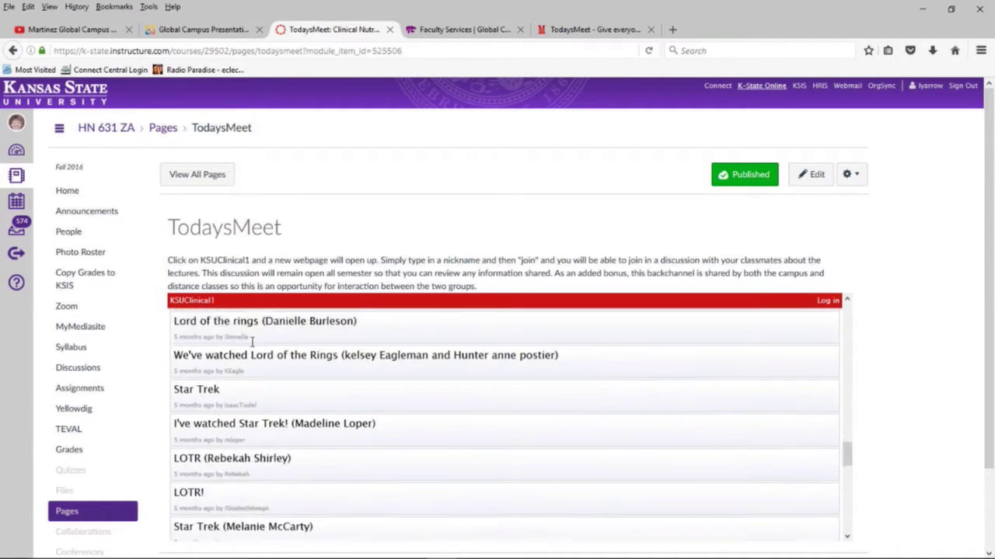
scroll(251, 342, "down", 2)
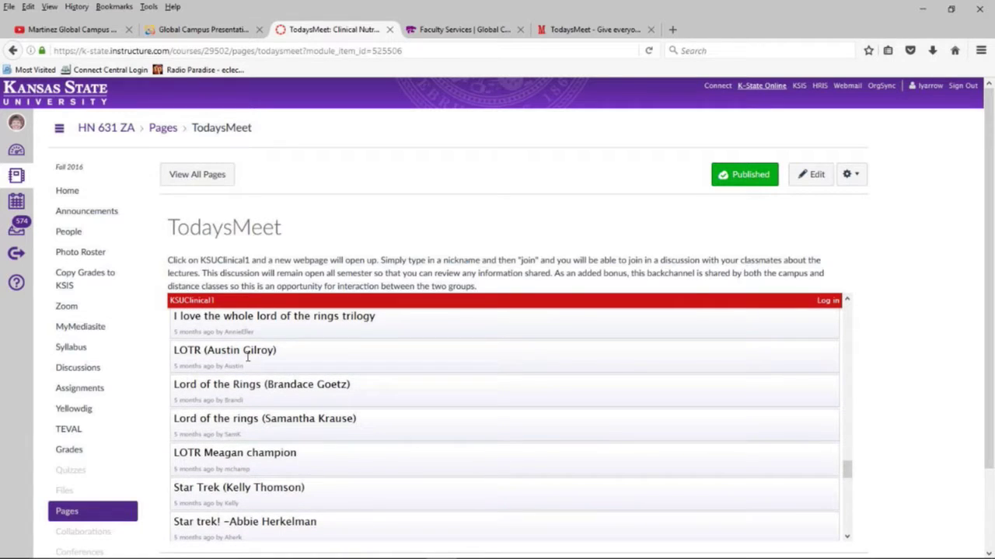
left_click(199, 303)
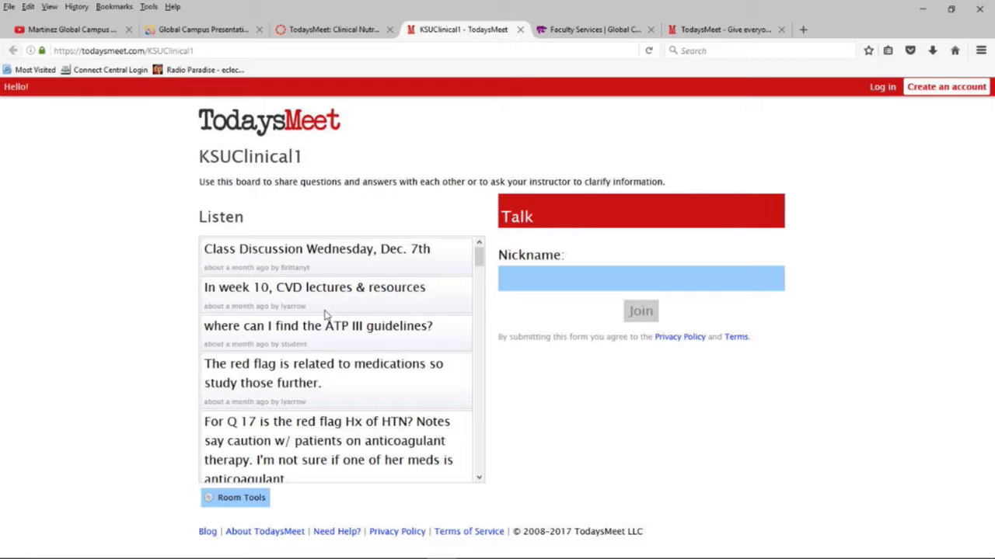
scroll(325, 311, "down", 10)
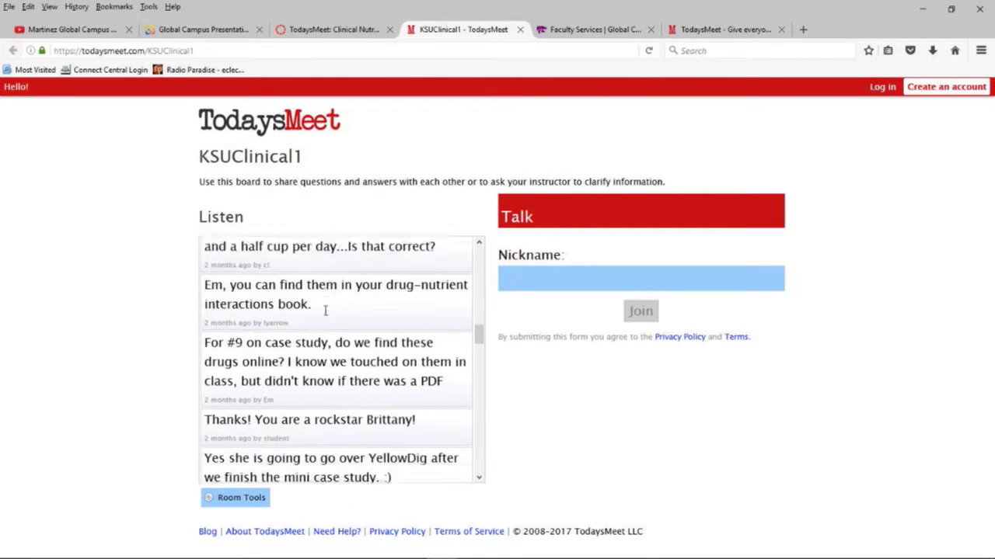
scroll(325, 311, "down", 1)
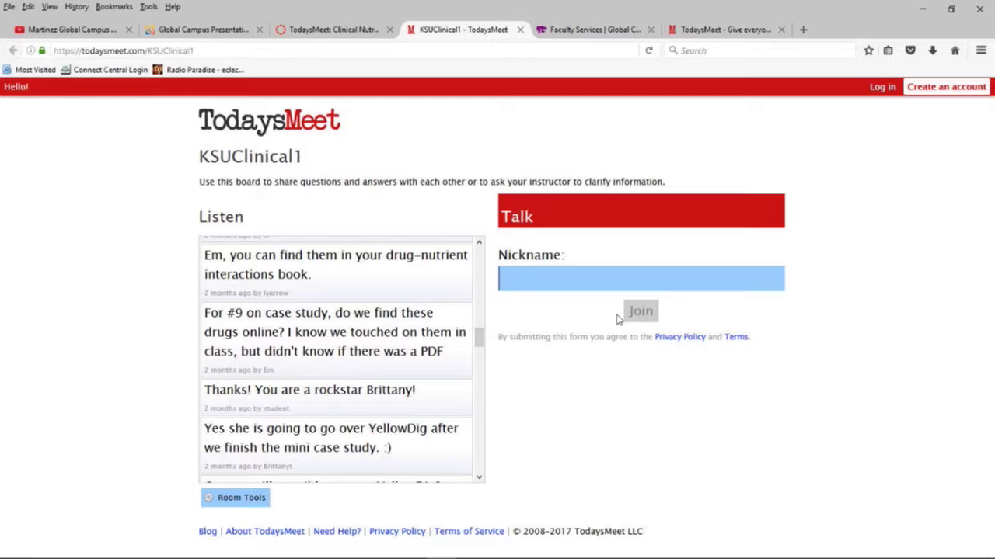
scroll(388, 375, "down", 3)
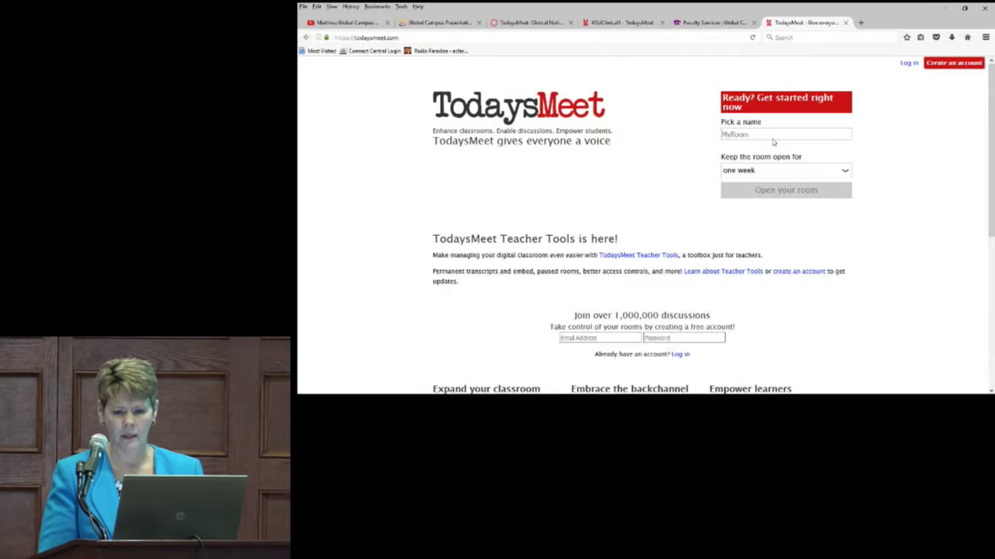
Step: Log in to TodaysMeet with the teacher account's email and password
left_click(906, 63)
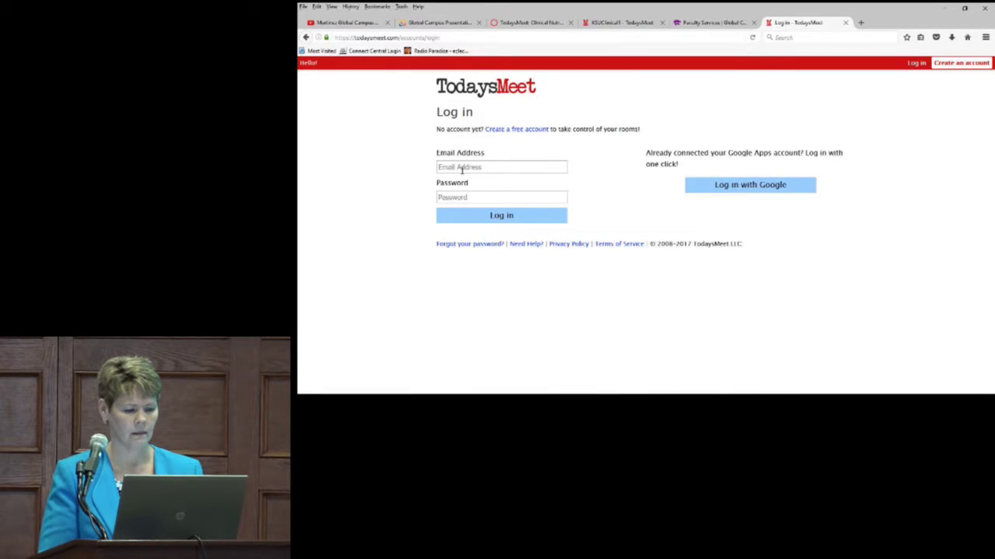
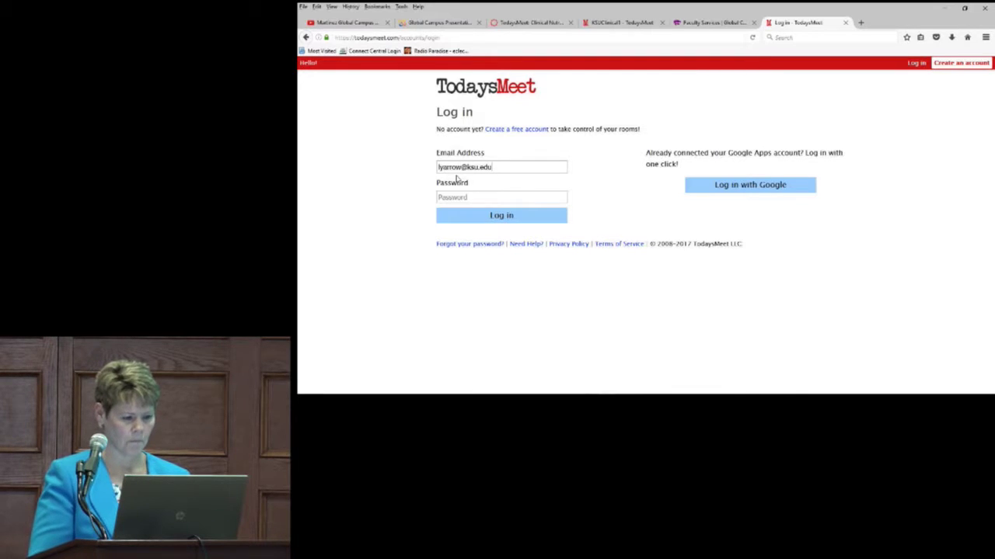
type("••")
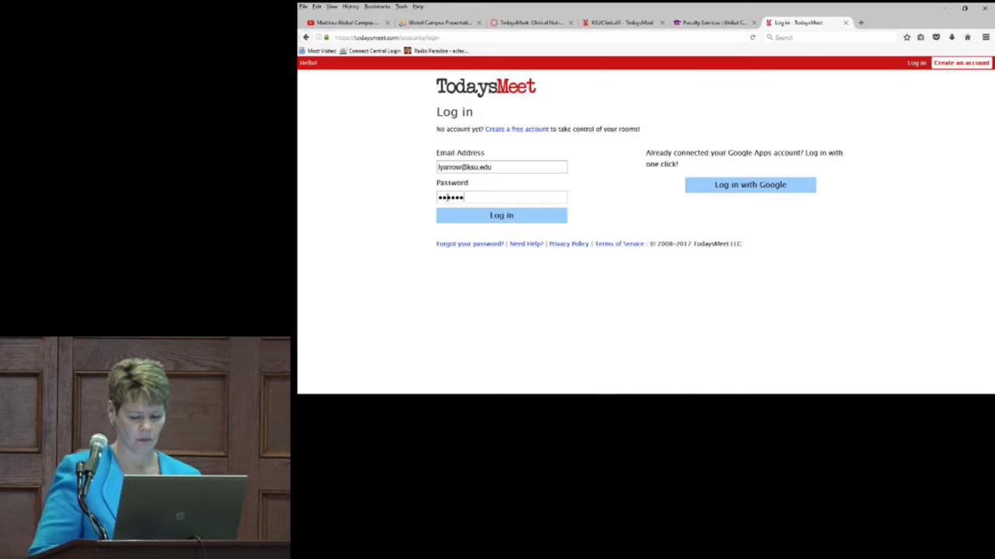
left_click(457, 219)
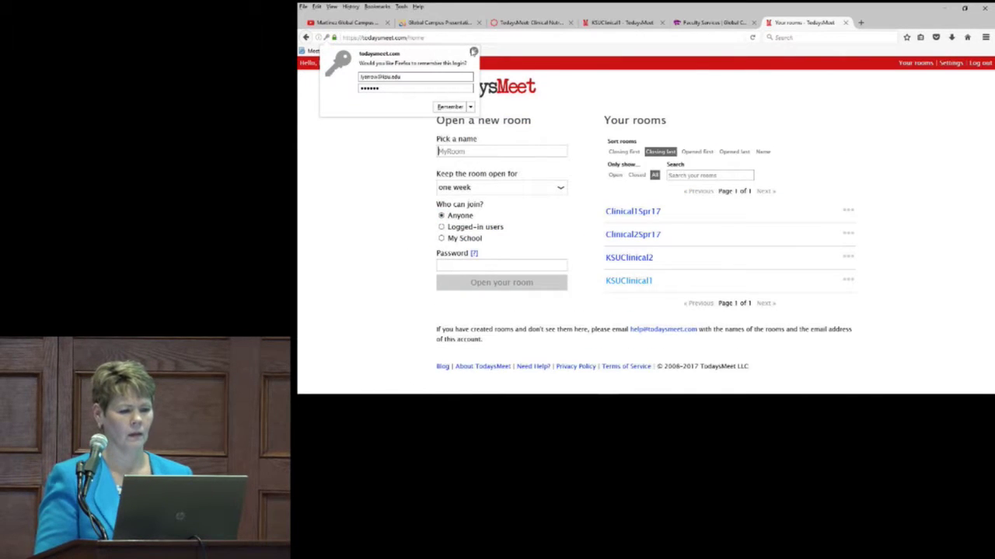
left_click(473, 52)
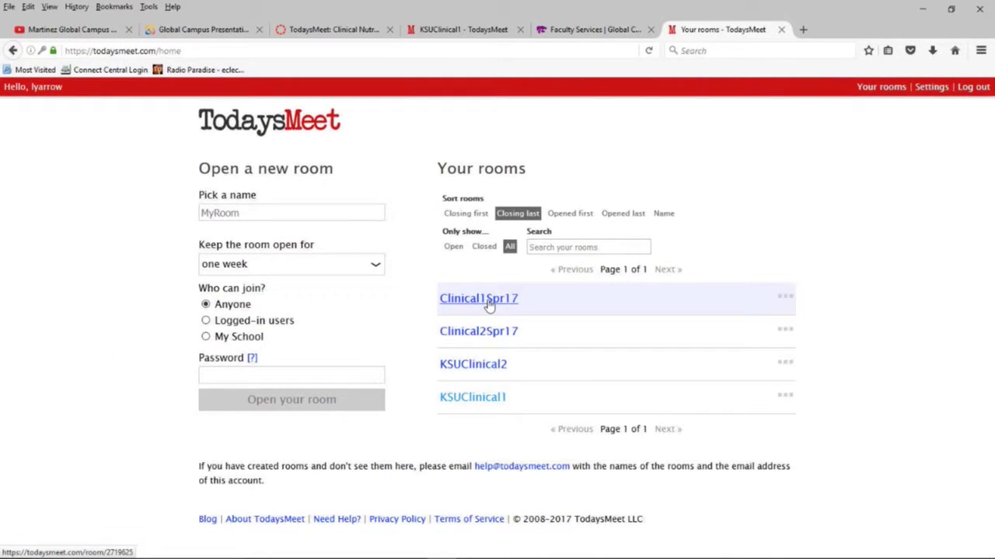
left_click(488, 306)
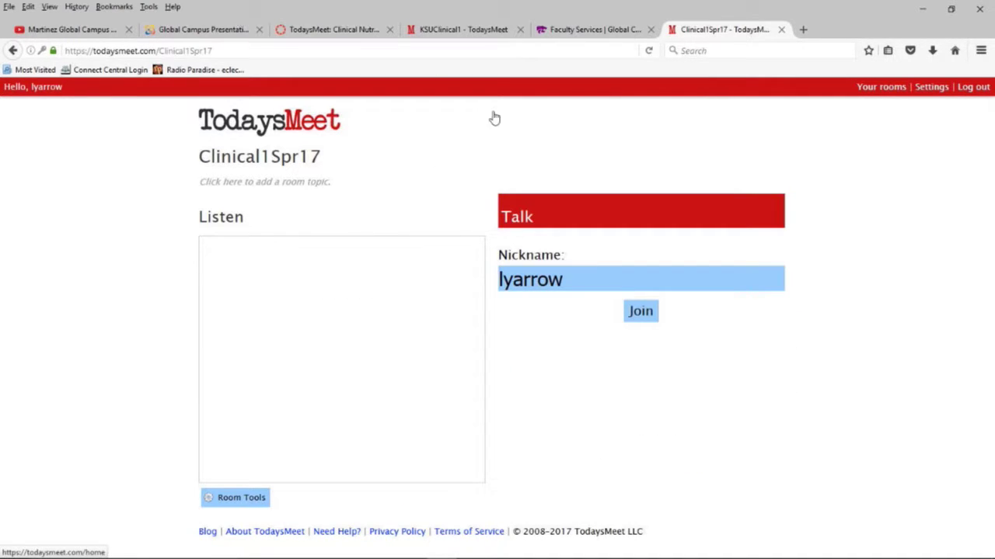
left_click(317, 30)
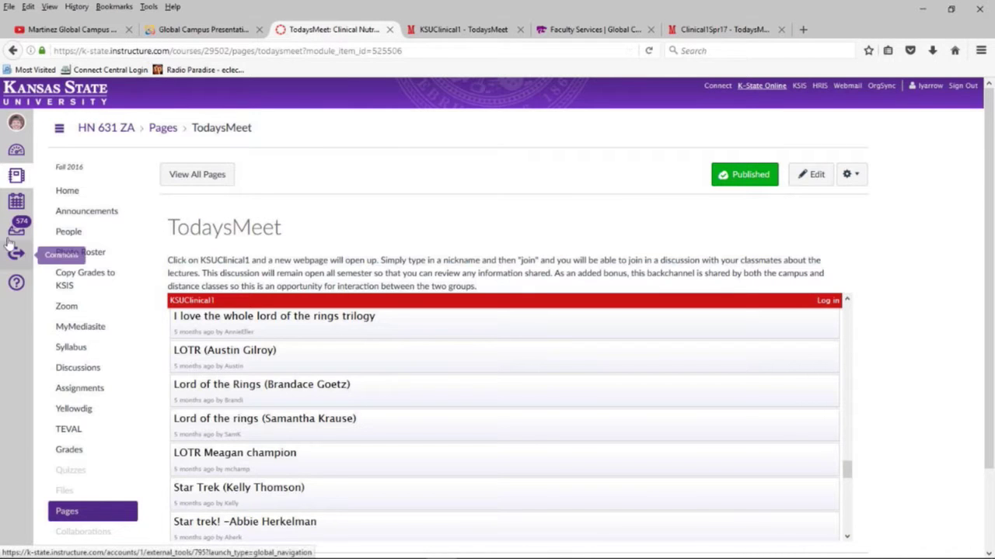
left_click(17, 175)
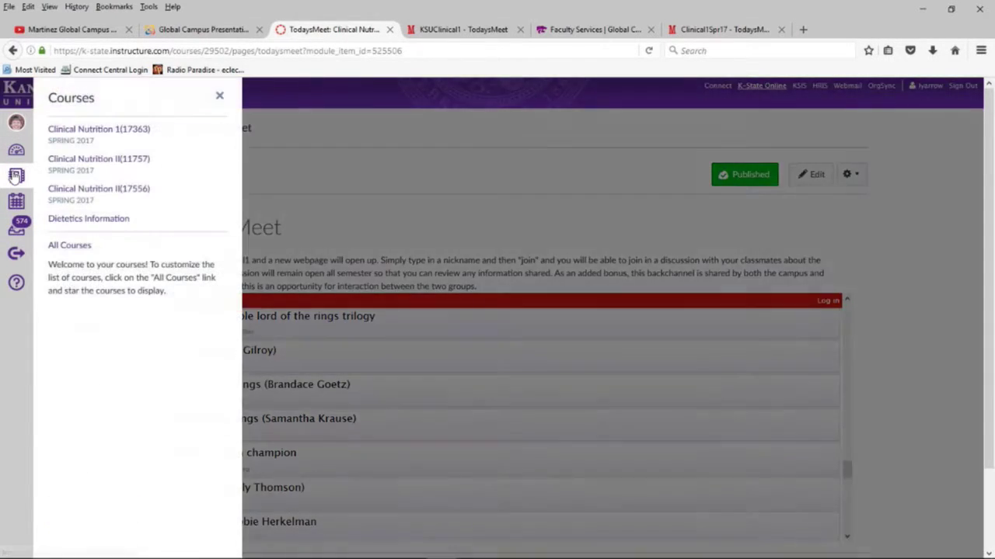
Step: Open the TodaysMeet page of Clinical Nutrition I(17363) and start editing it
left_click(82, 131)
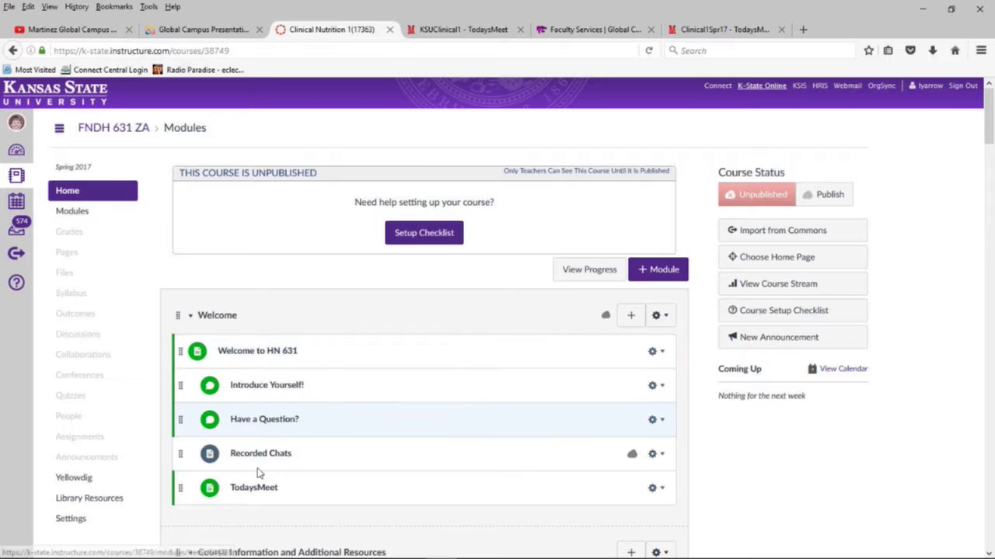
left_click(254, 488)
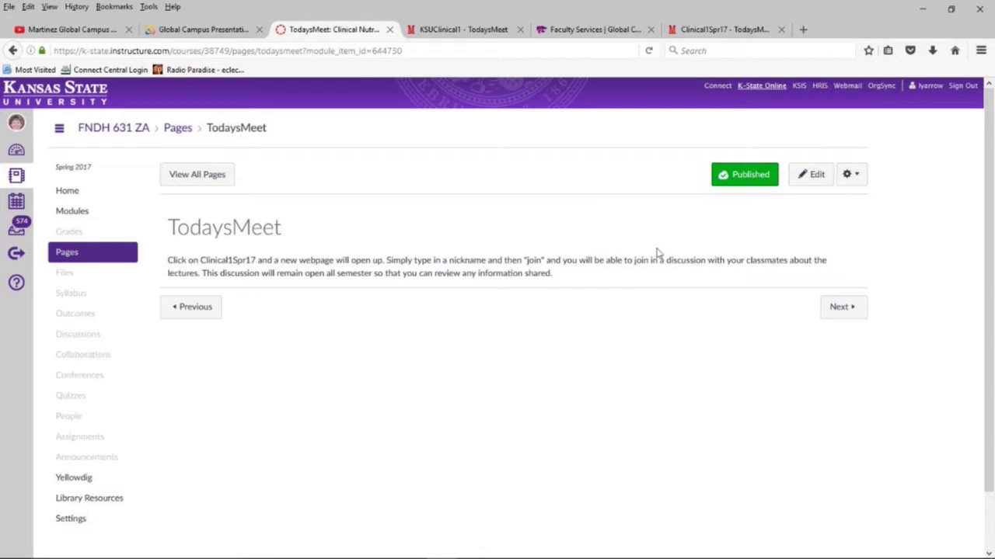
left_click(812, 178)
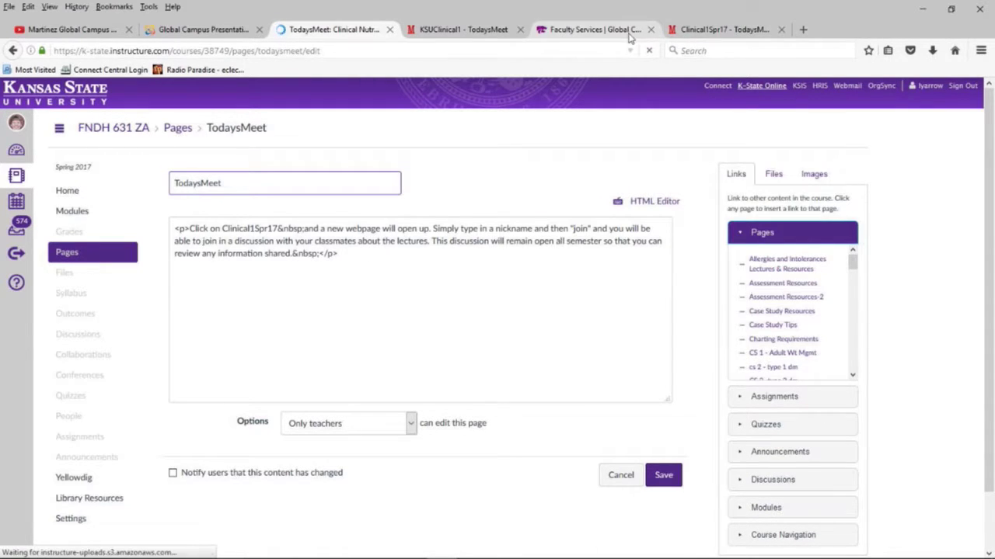
left_click(687, 32)
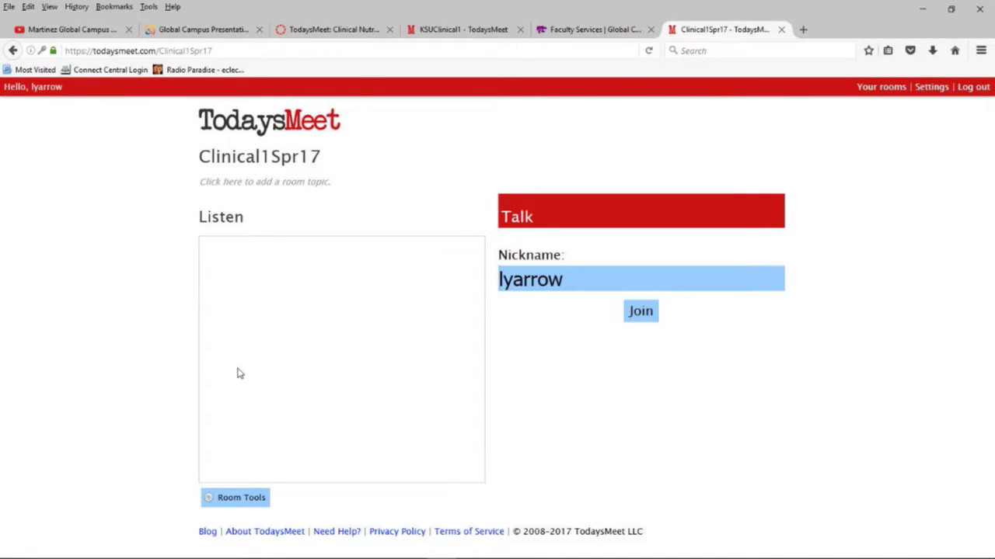
left_click(241, 499)
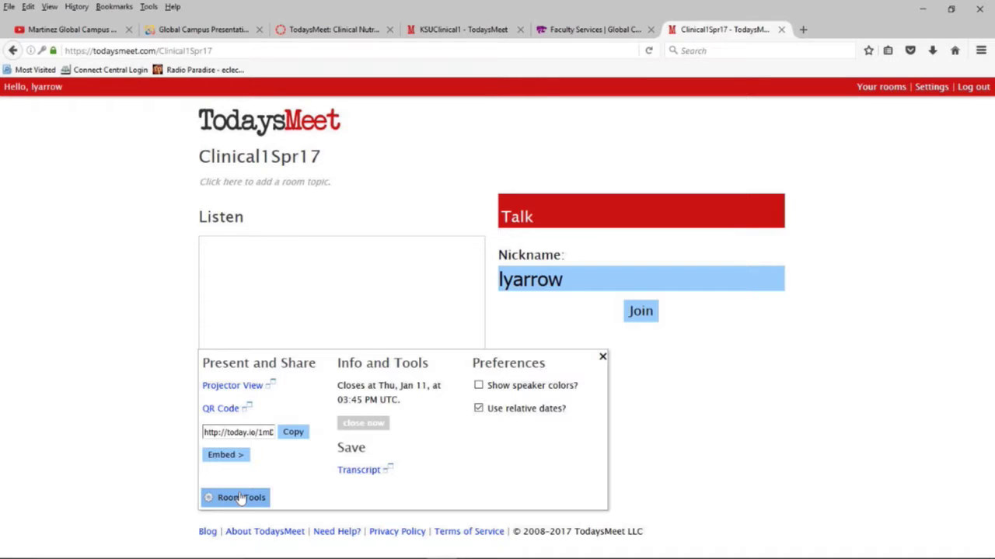
left_click(225, 455)
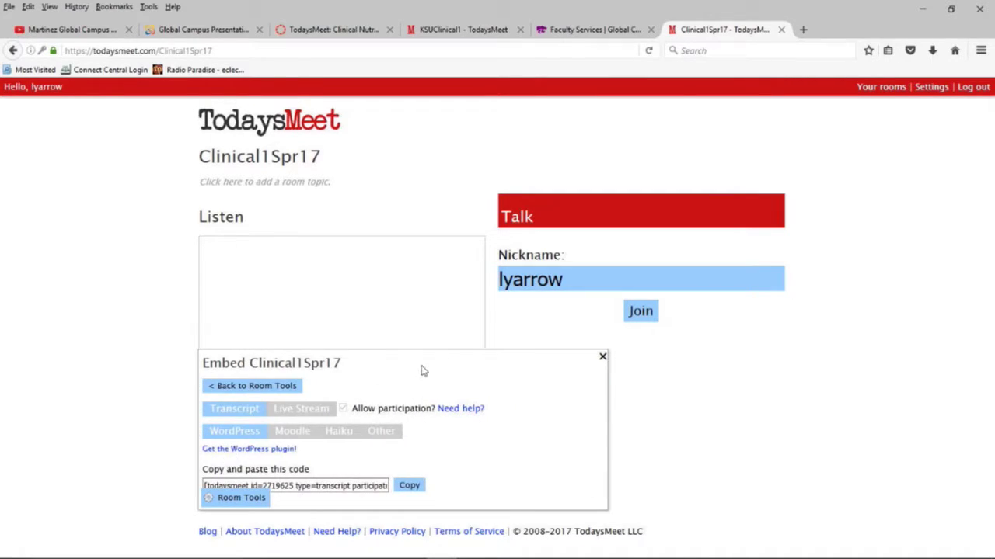
left_click(371, 435)
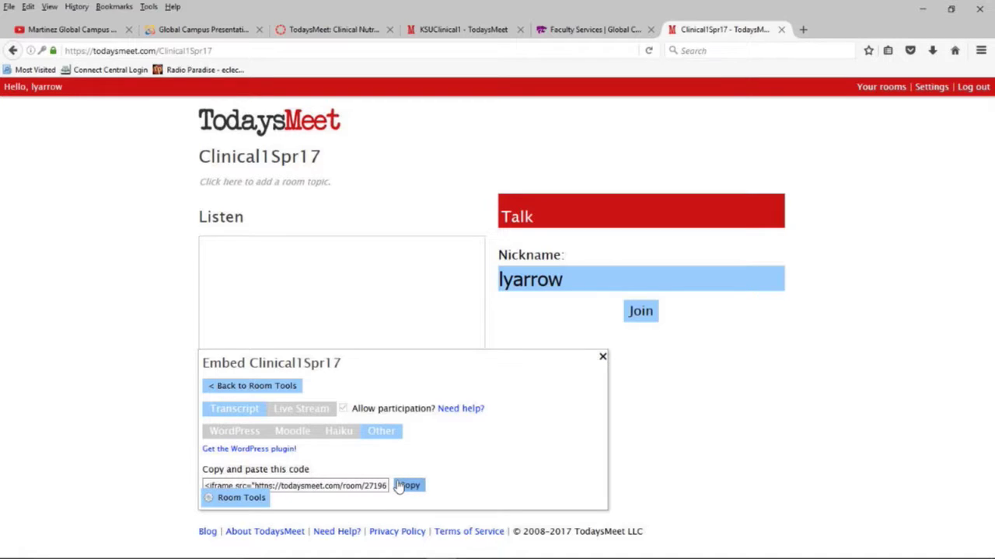
left_click(397, 486)
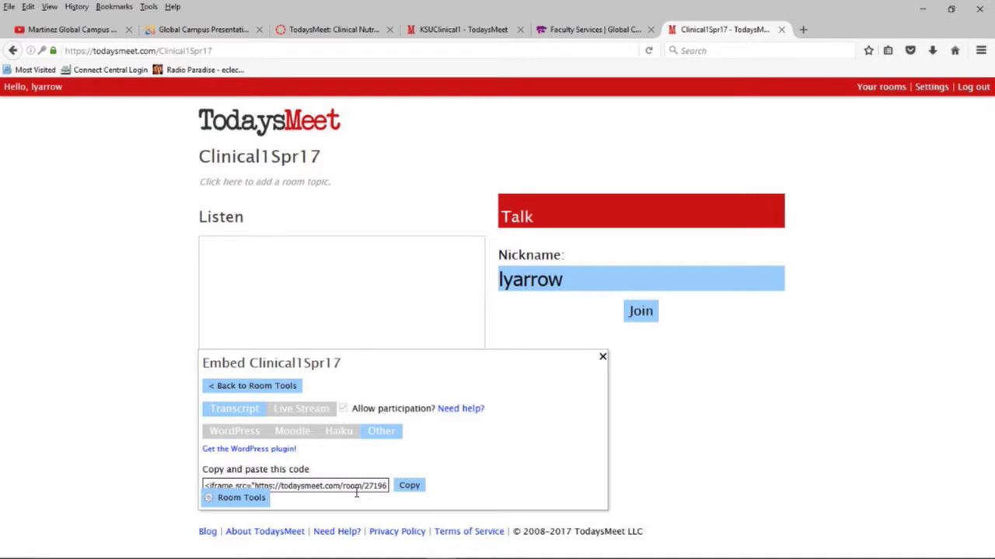
left_click(362, 486)
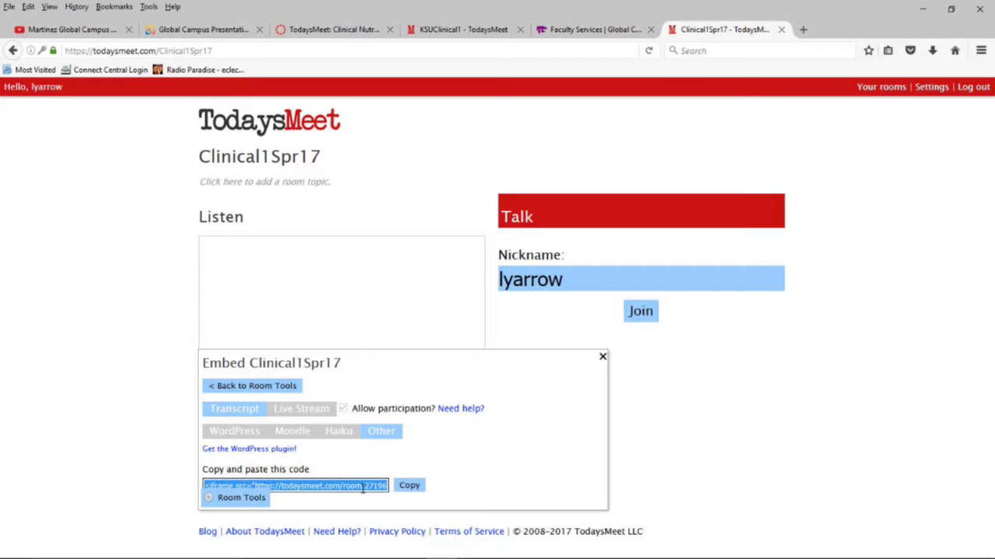
left_click(400, 491)
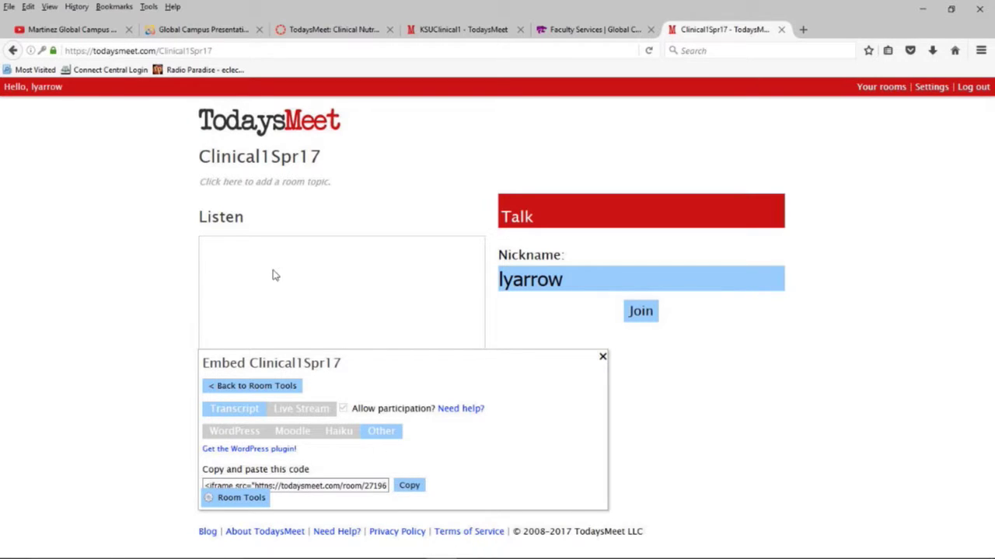
Step: Switch the Canvas page editor to HTML and place the cursor below the instructions paragraph
left_click(311, 31)
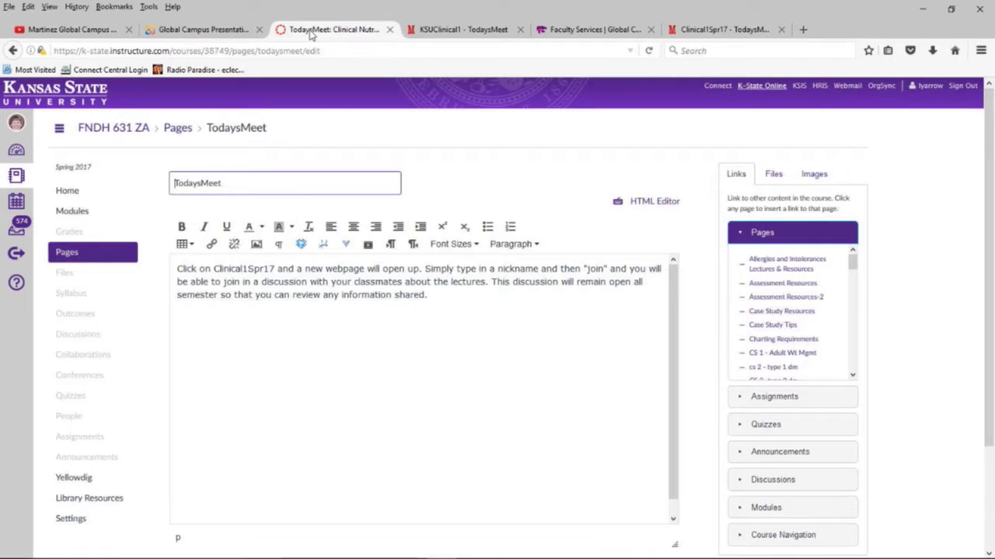
left_click(651, 202)
left_click(356, 256)
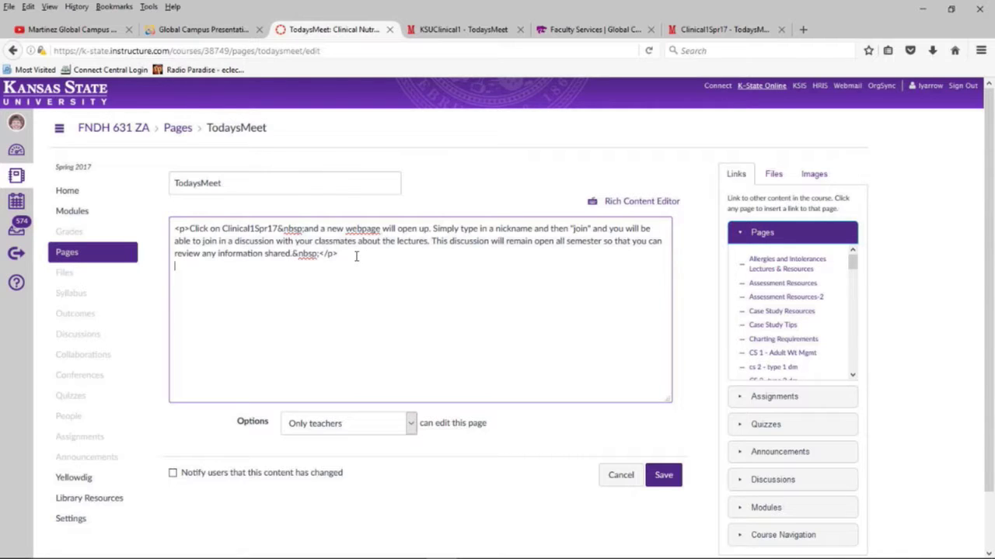
right_click(356, 256)
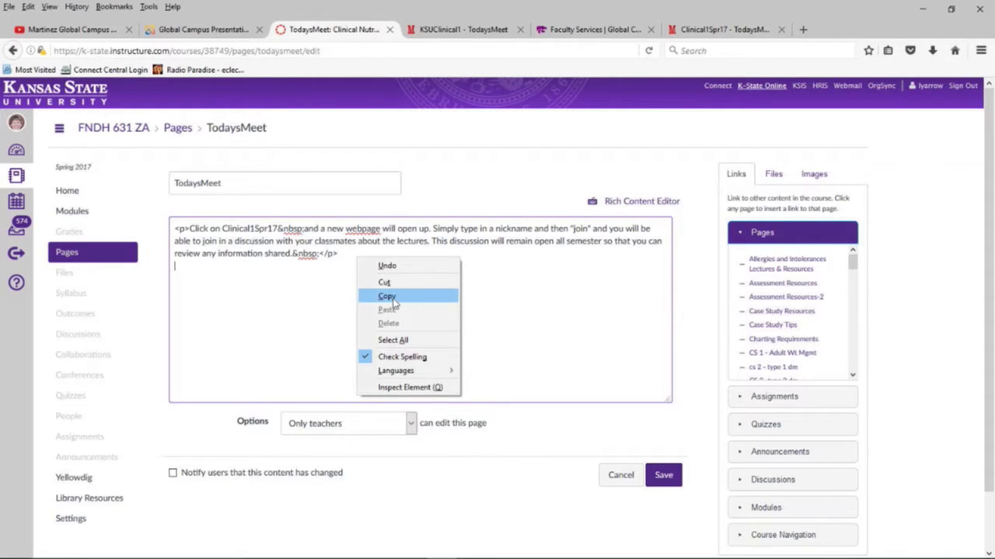
left_click(710, 31)
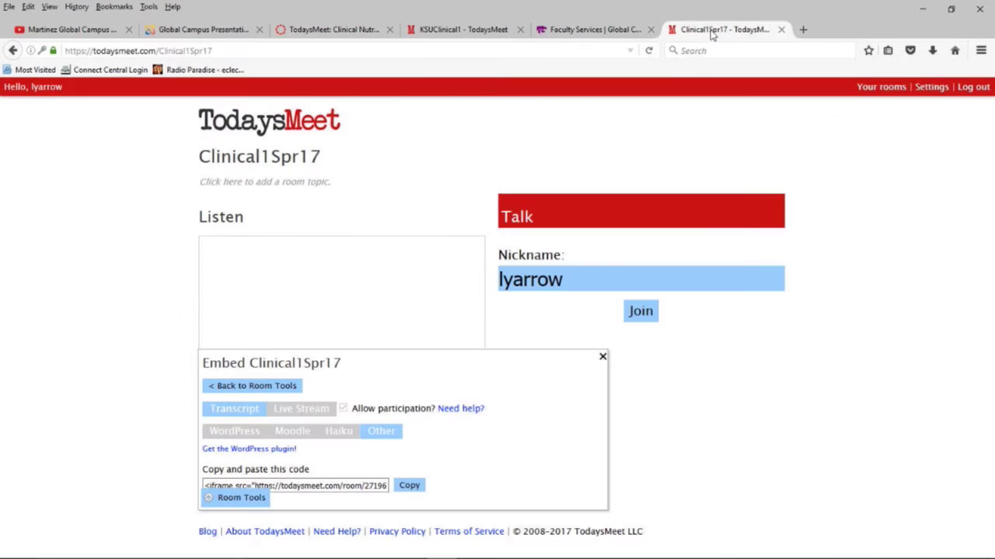
left_click(311, 485)
key("ctrl+a")
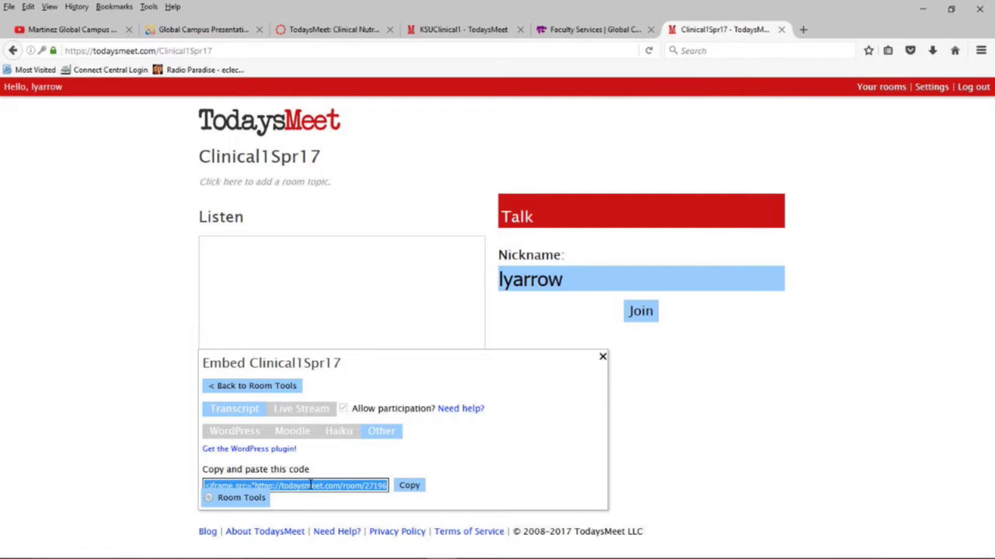
right_click(311, 485)
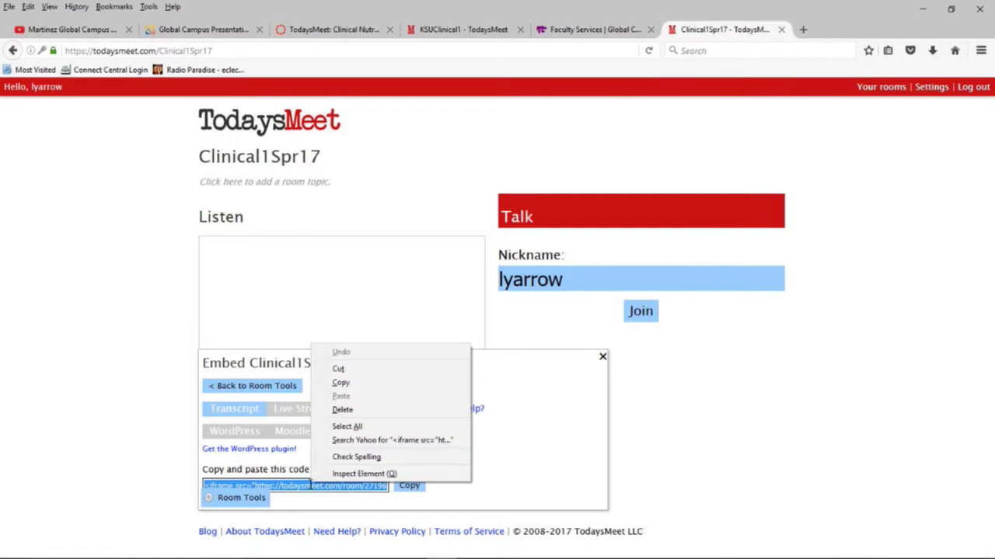
left_click(350, 385)
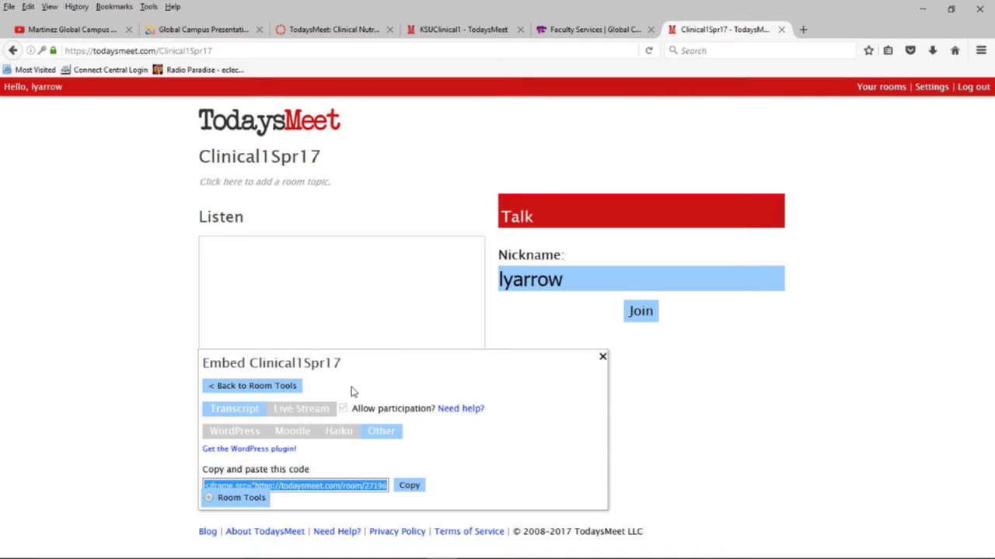
Step: Paste the iframe code below the paragraph in Canvas's HTML and save the page
left_click(318, 31)
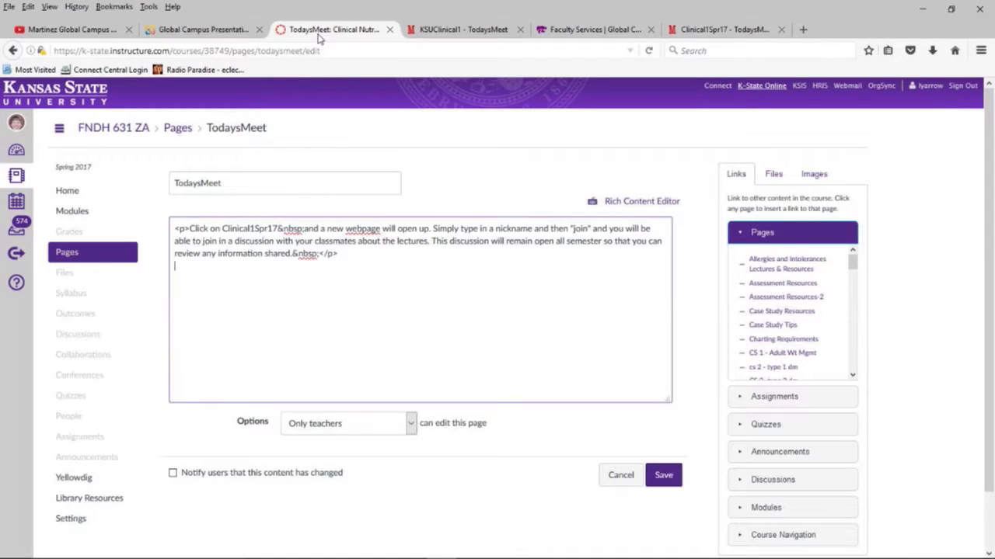
right_click(188, 265)
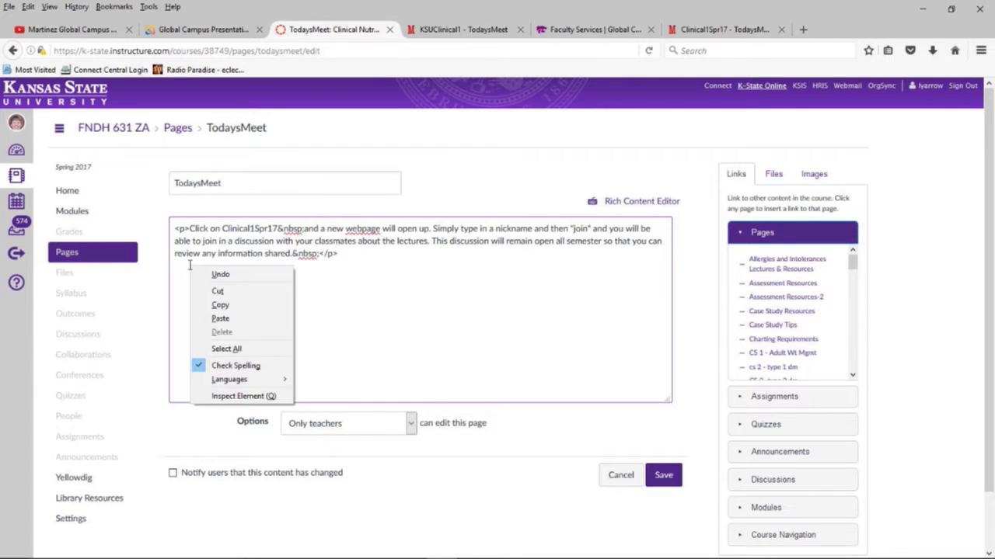
left_click(206, 319)
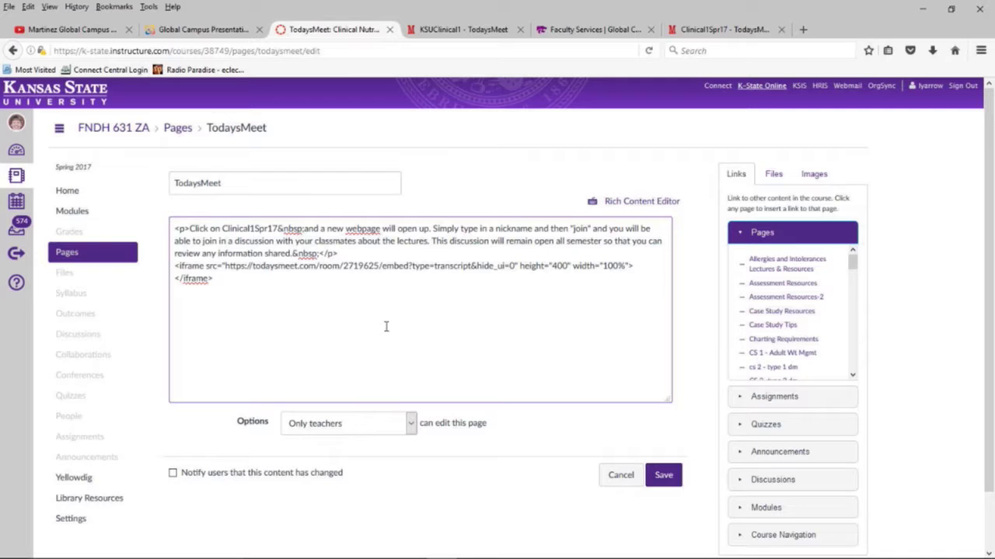
left_click(663, 477)
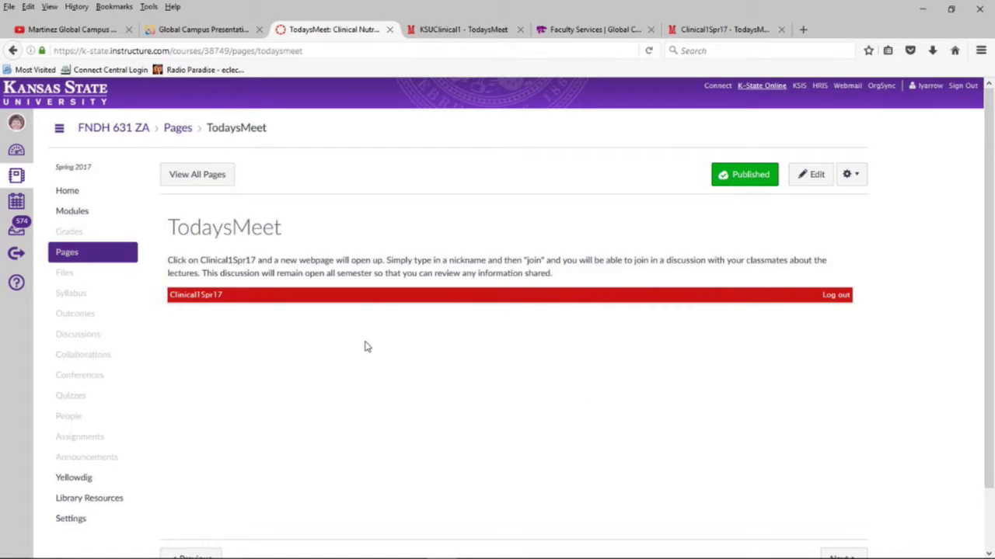
left_click(205, 297)
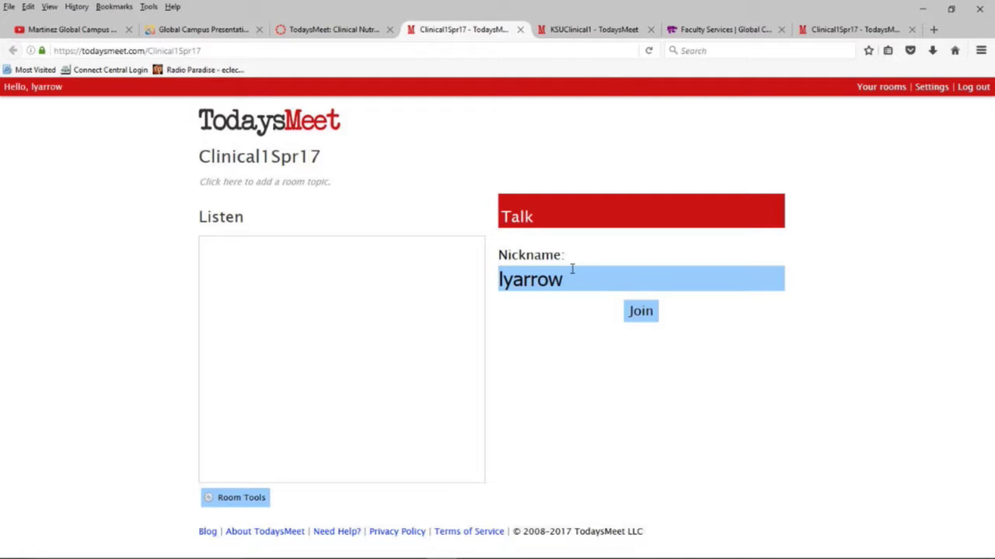
left_click(639, 311)
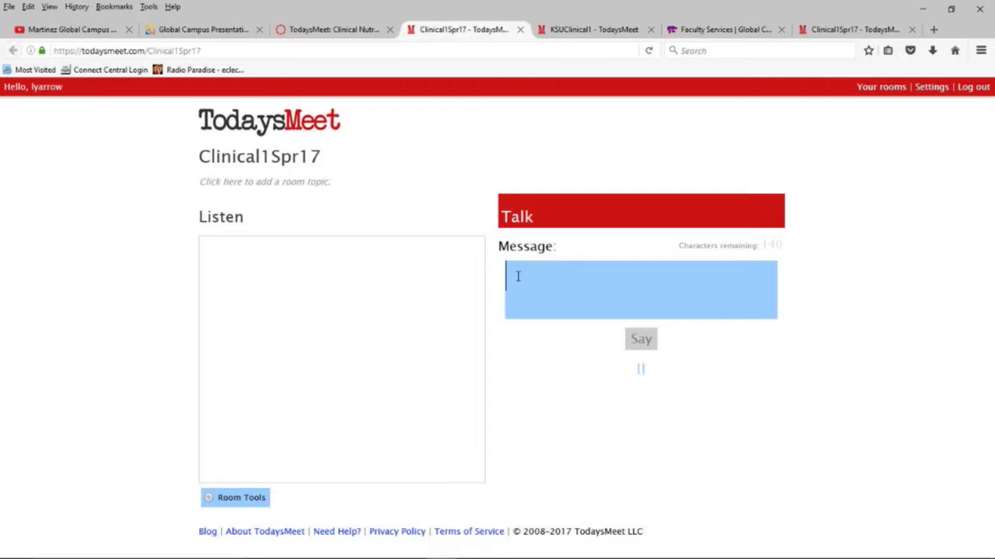
type("We")
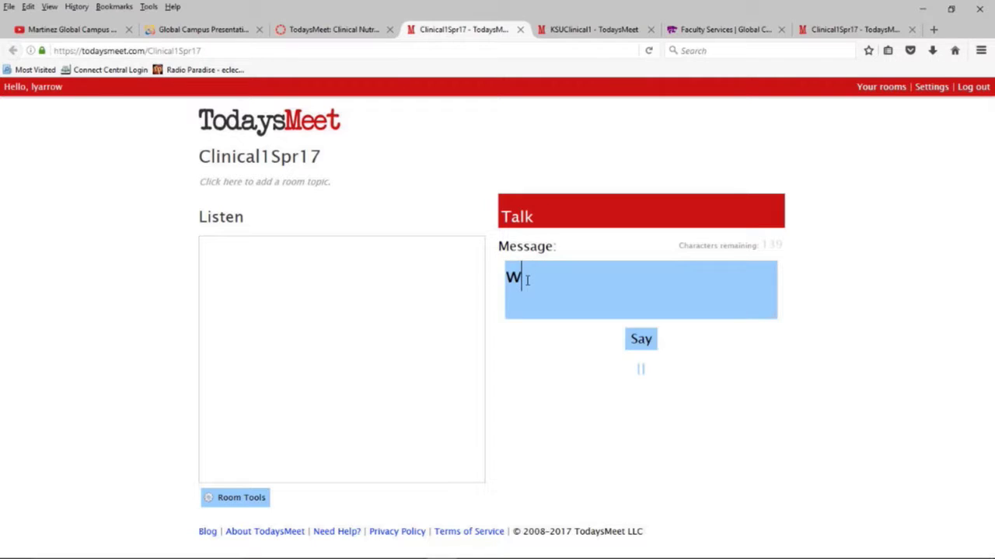
type("lco")
type("e")
left_click(642, 344)
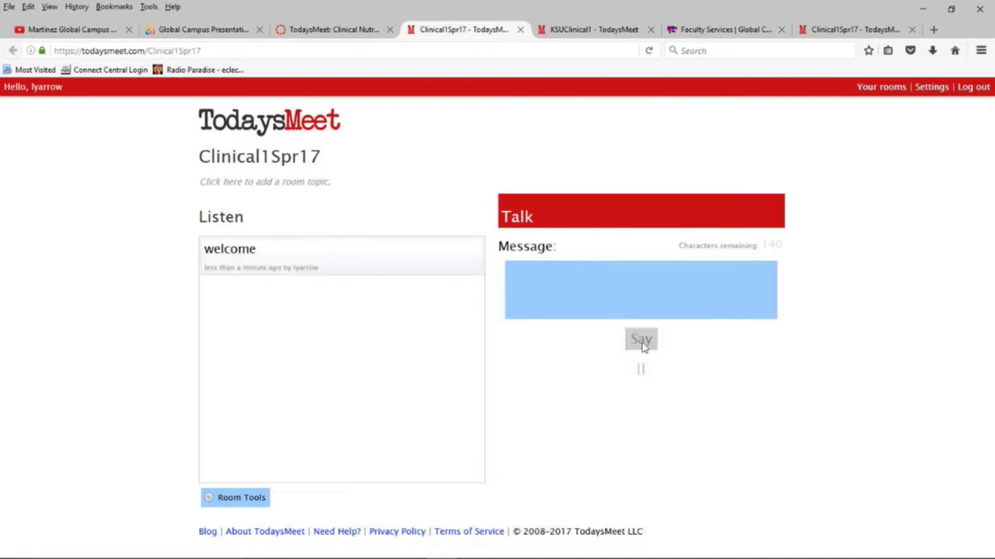
mouse_move(380, 264)
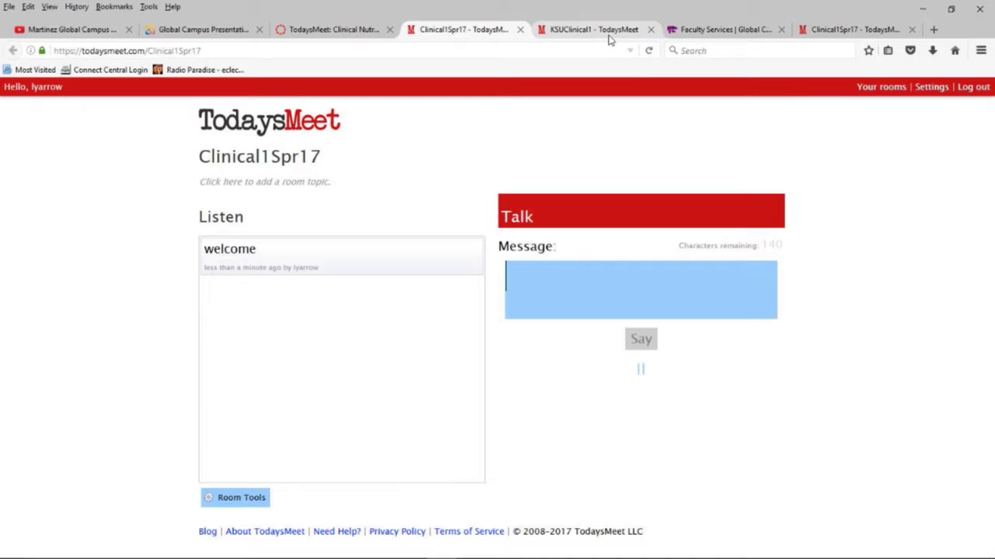
left_click(851, 31)
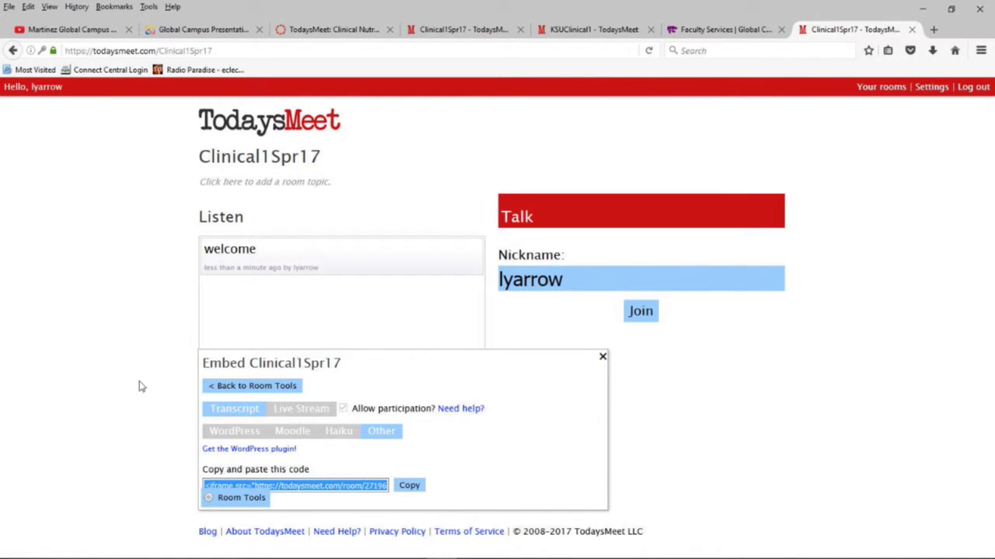
left_click(129, 399)
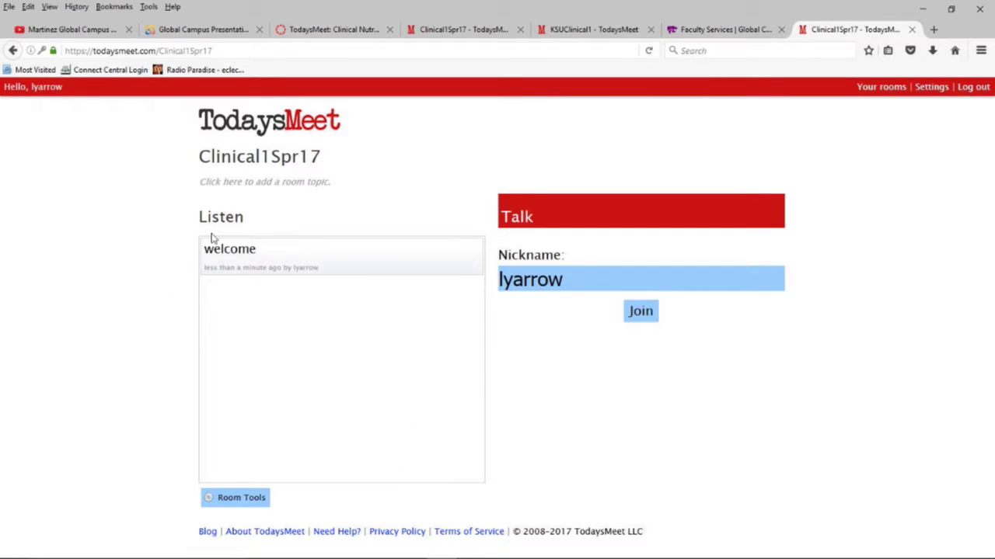
left_click(251, 185)
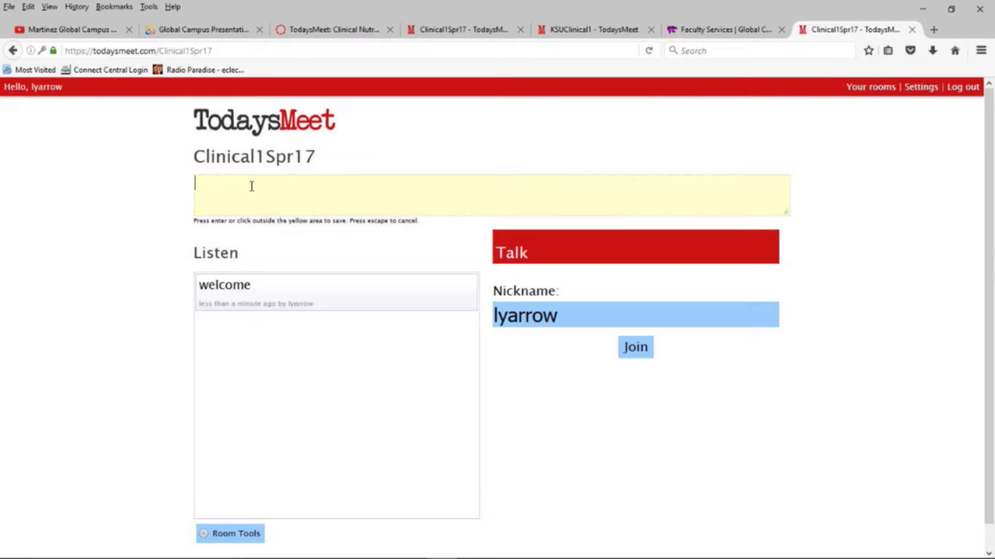
left_click(150, 403)
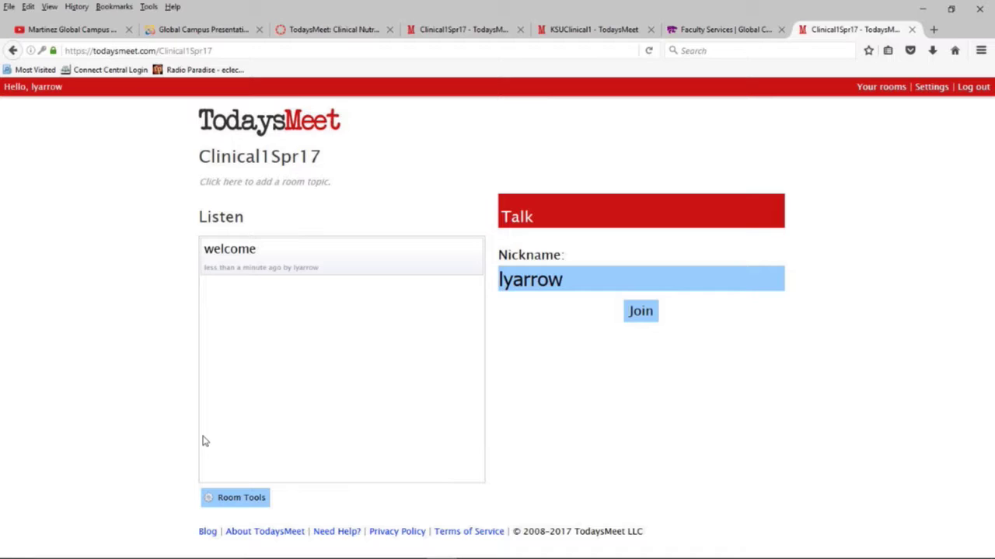
Step: Show the main Room Tools panel with sharing, Thu, Jan 11 closing, transcript and preference options
left_click(235, 500)
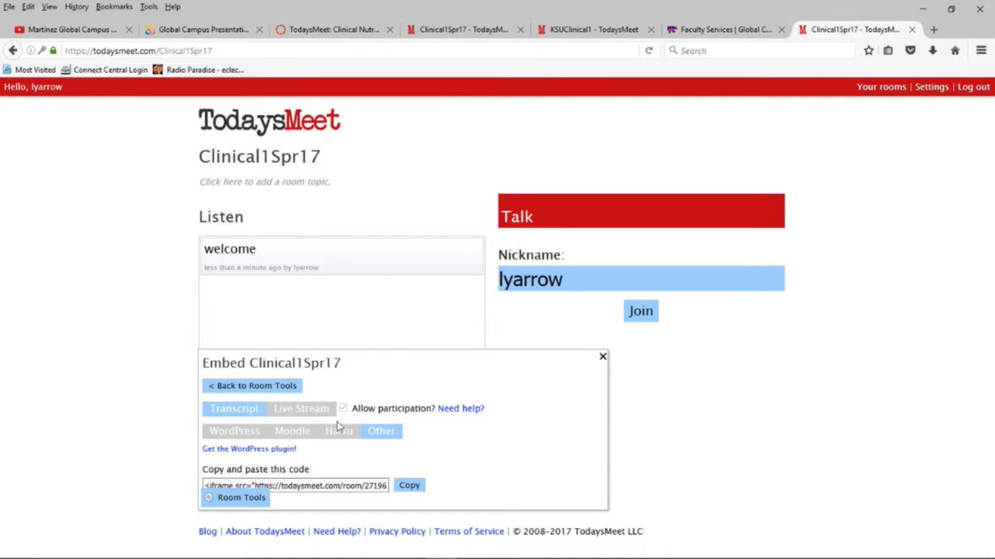
left_click(278, 389)
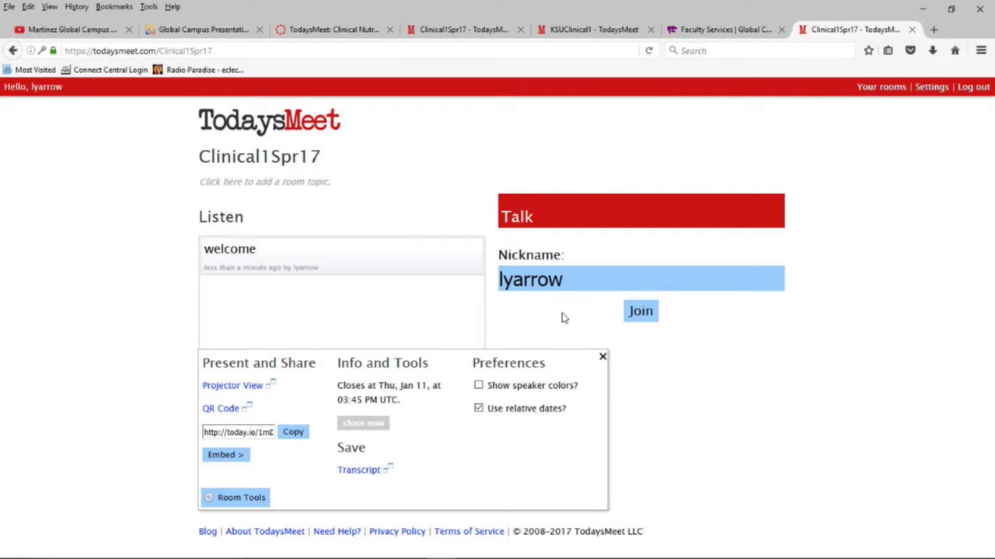